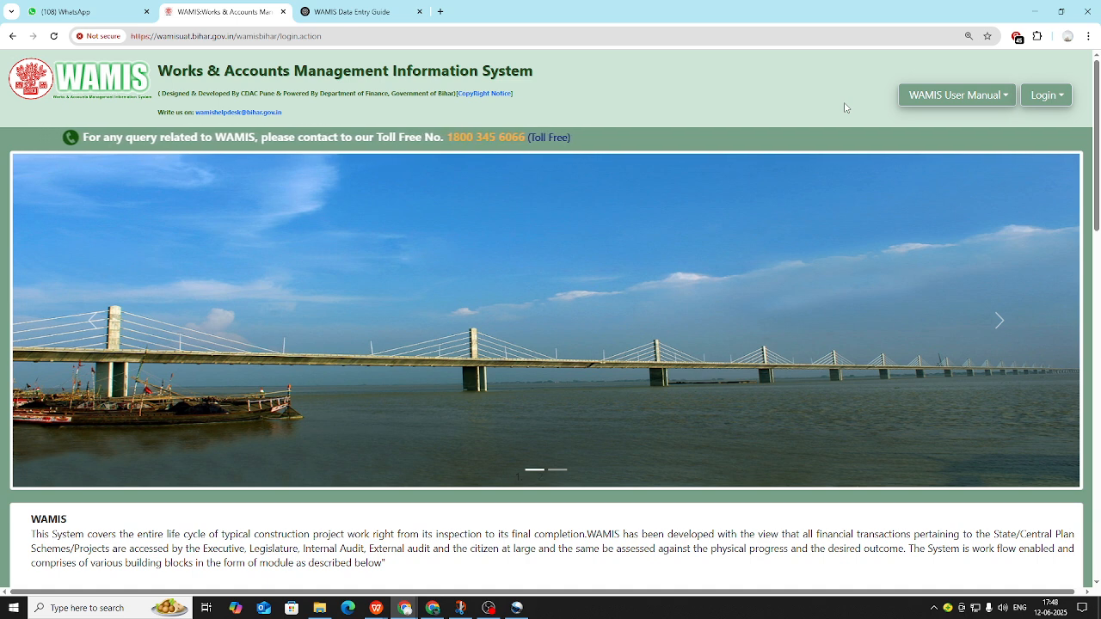
left_click(1039, 97)
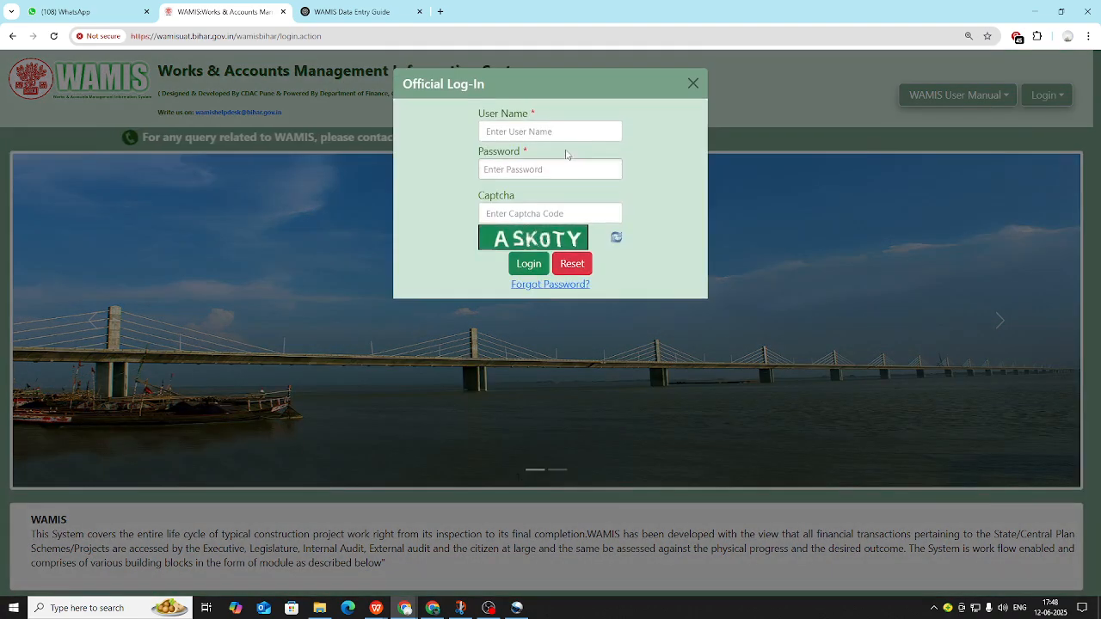
left_click(561, 132)
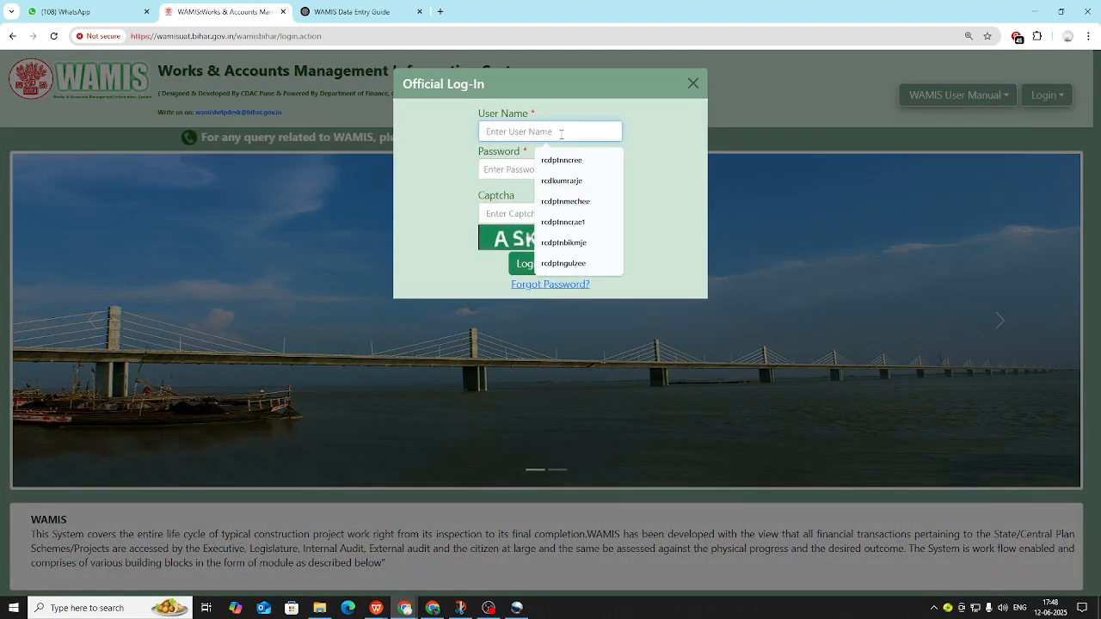
type("rcdptnbihae")
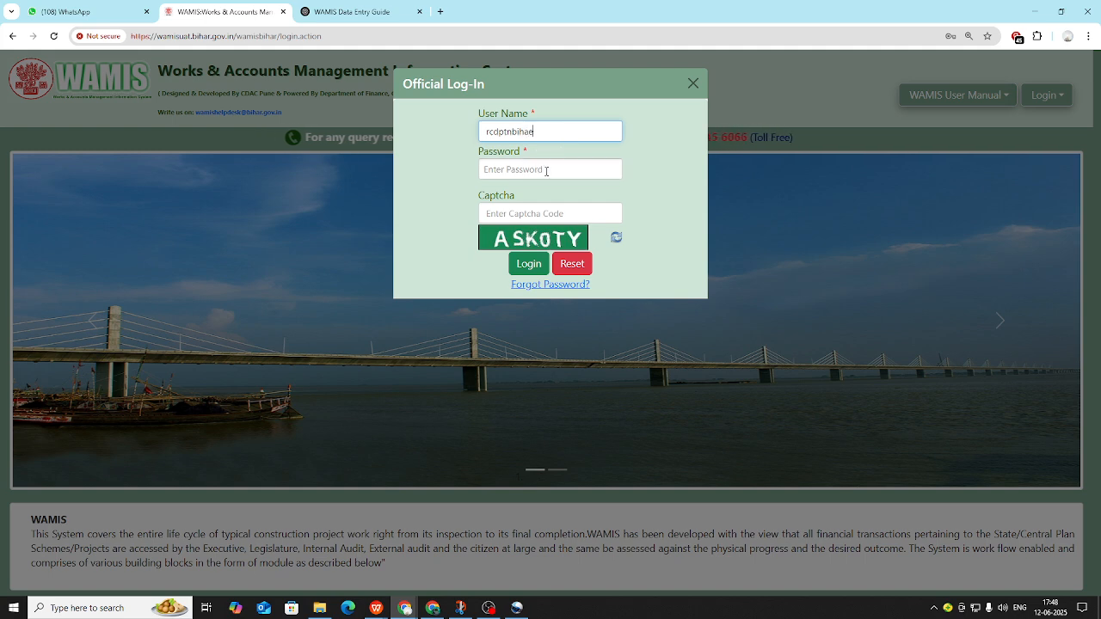
left_click(546, 171)
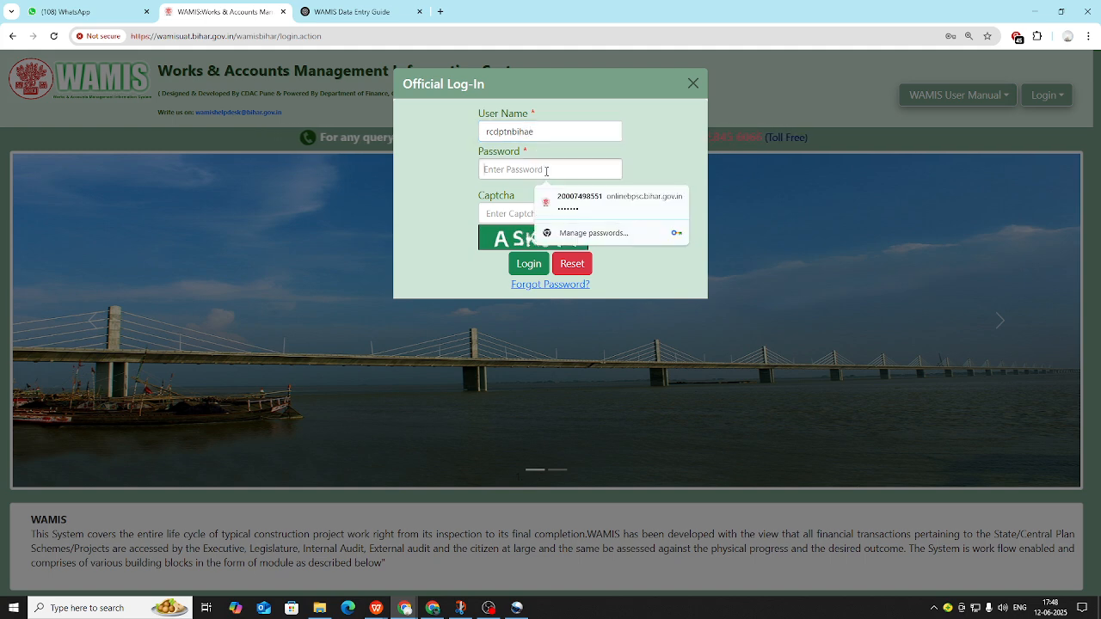
type("**********")
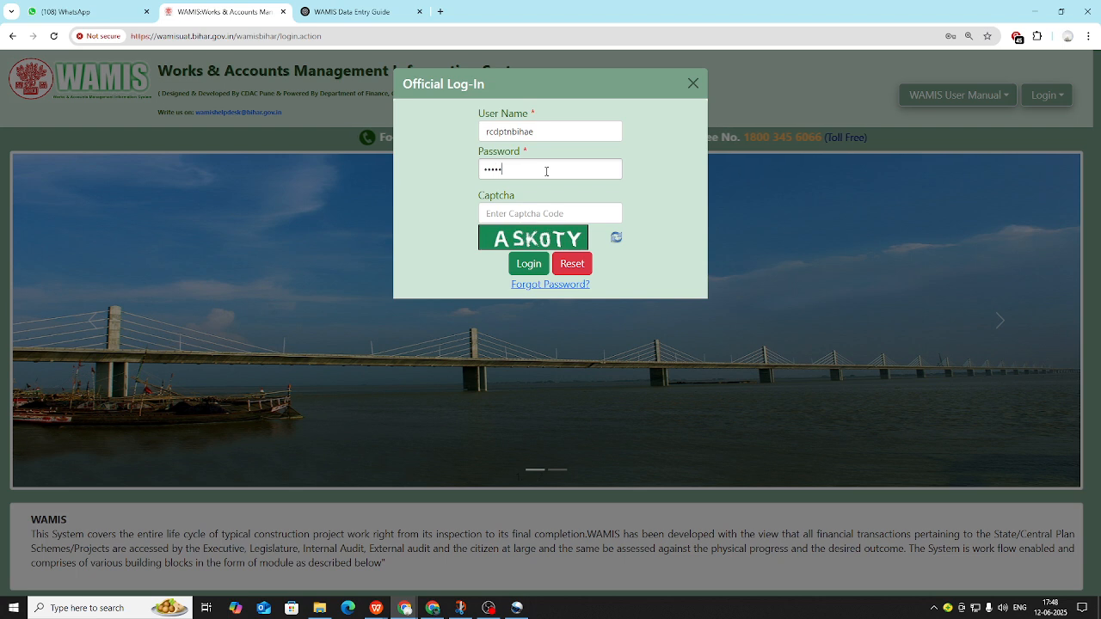
type("*")
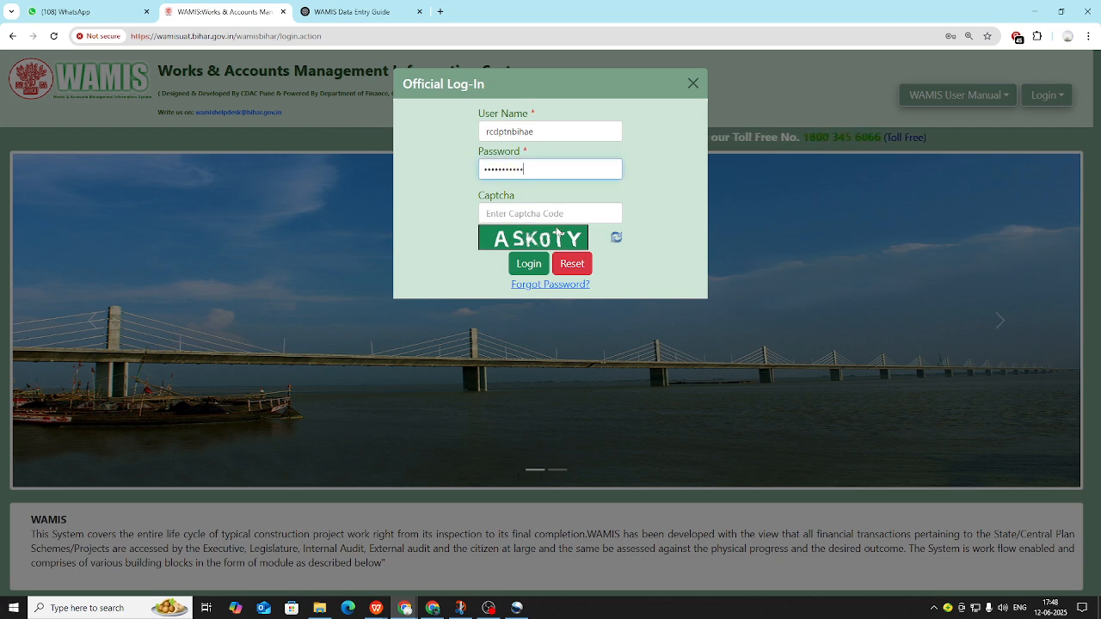
Step: Enter the captcha code shown in the login form and log in
left_click(557, 215)
type("AS")
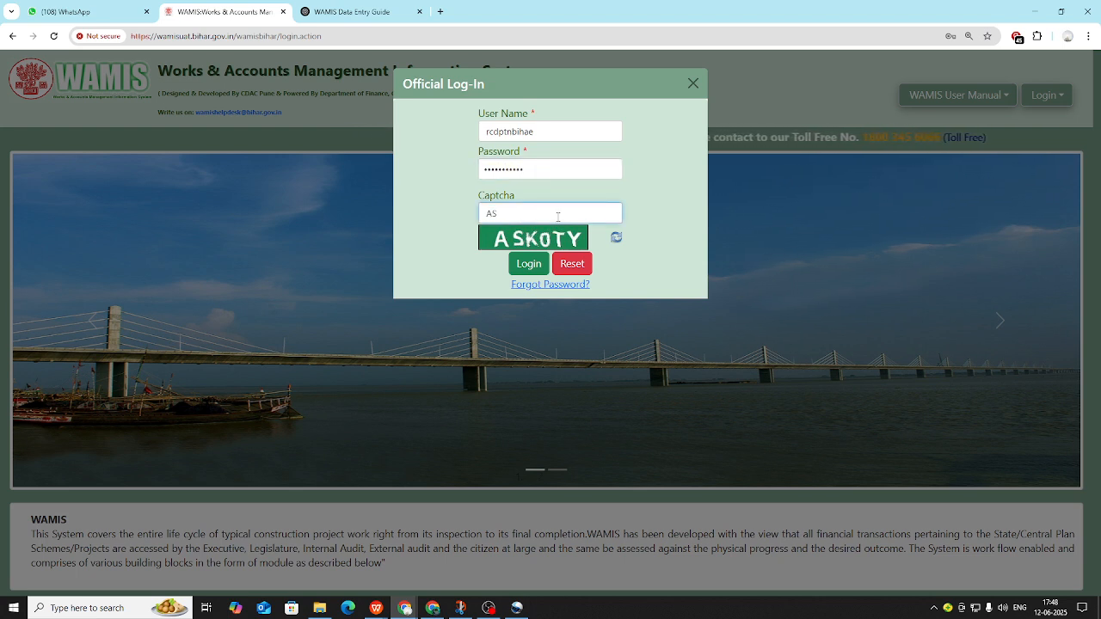
type("Ko")
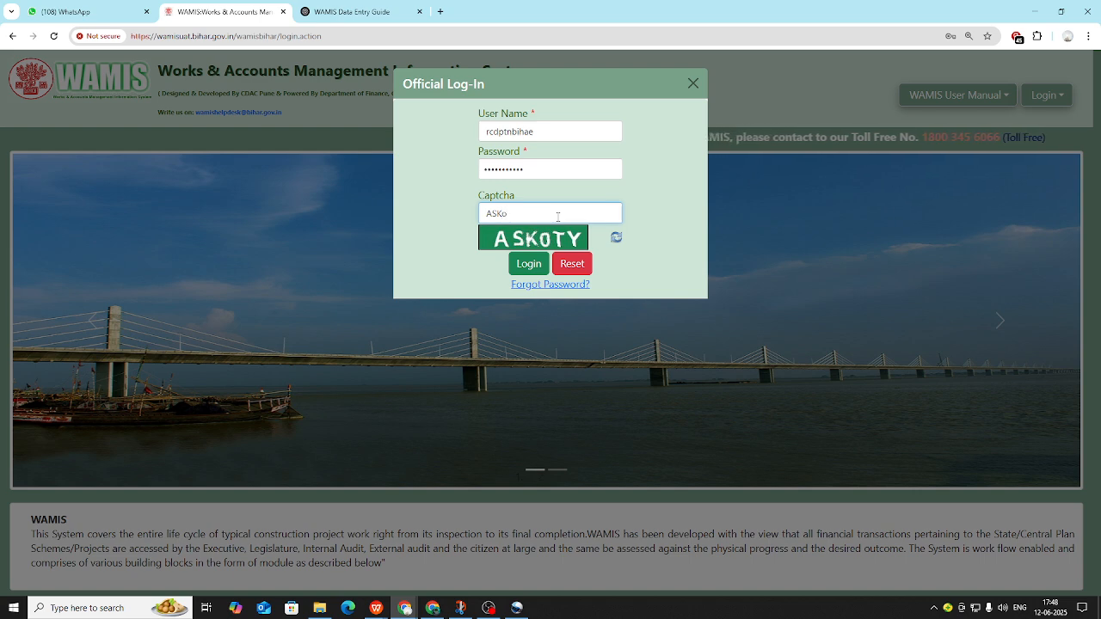
key("BackSpace")
type("0TY")
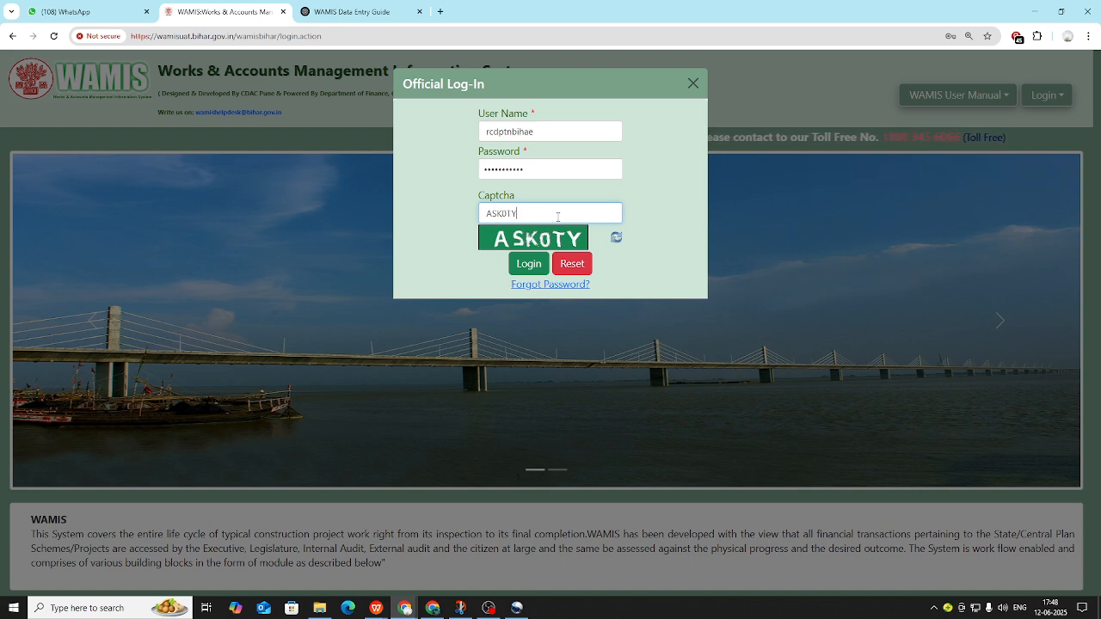
left_click(528, 264)
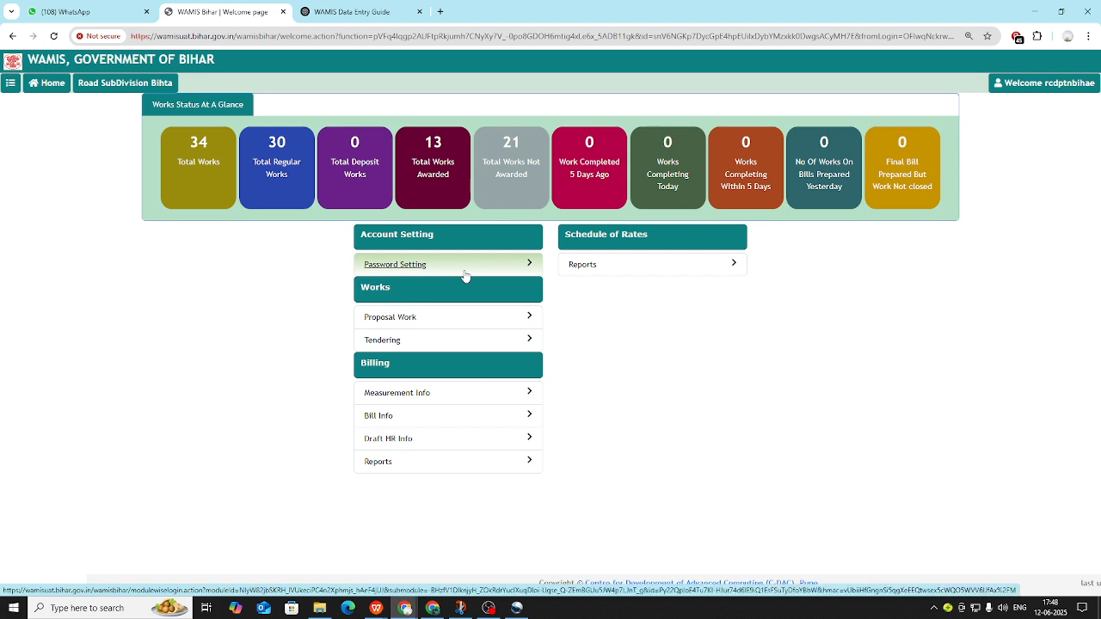
Step: Open the BoQ/Item-wise Details for Tendering and select work ROA/167/2025/33/1, "W/S of road in Patna 2025-2026"
left_click(382, 340)
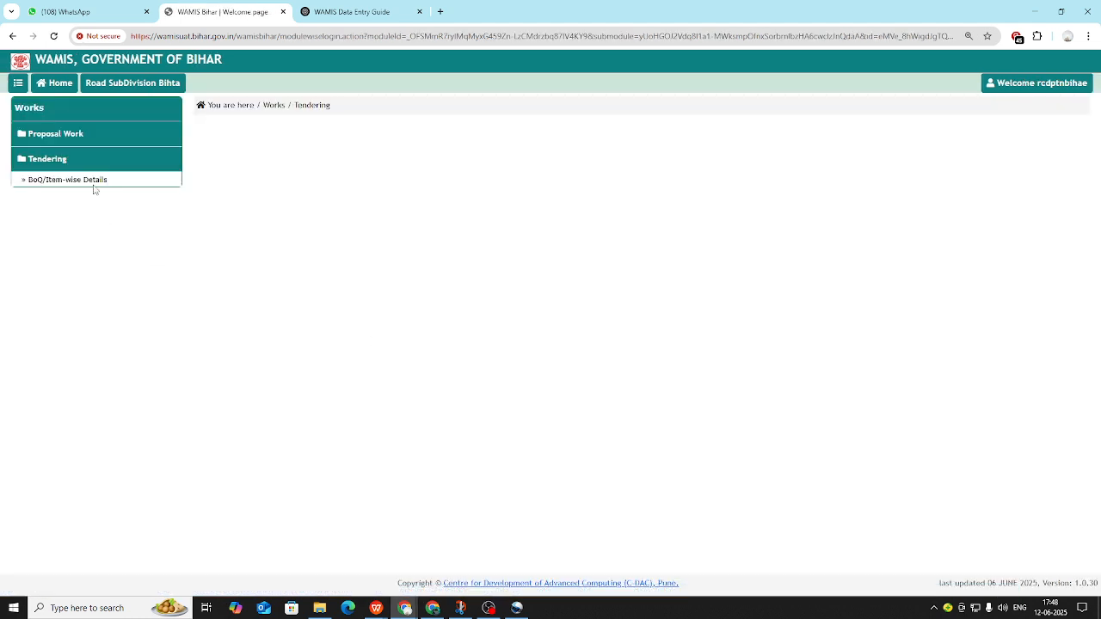
left_click(92, 182)
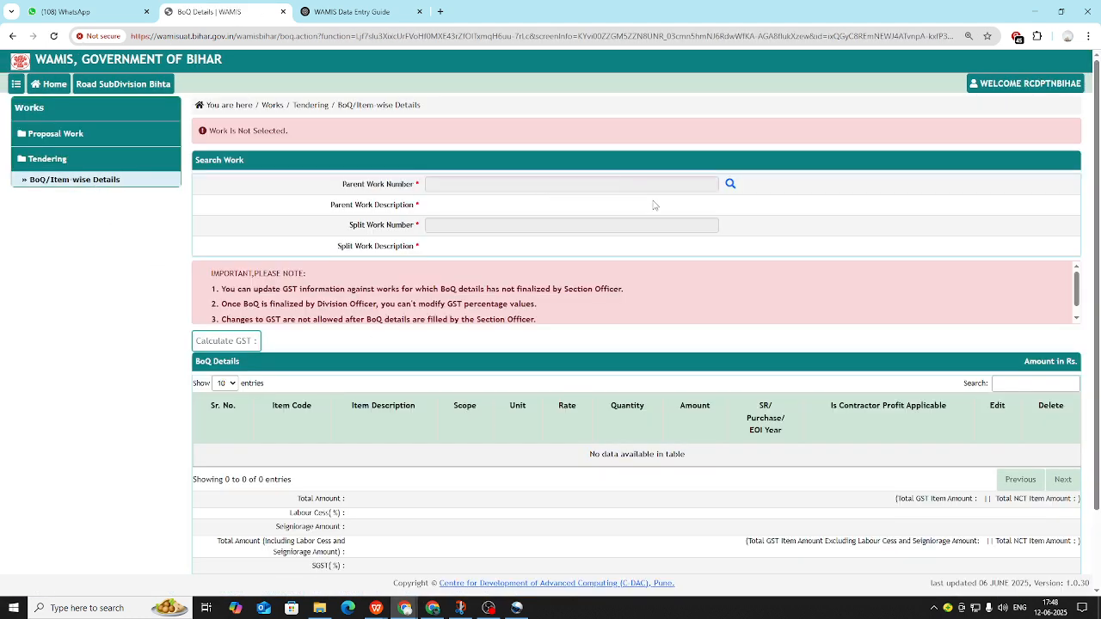
left_click(730, 183)
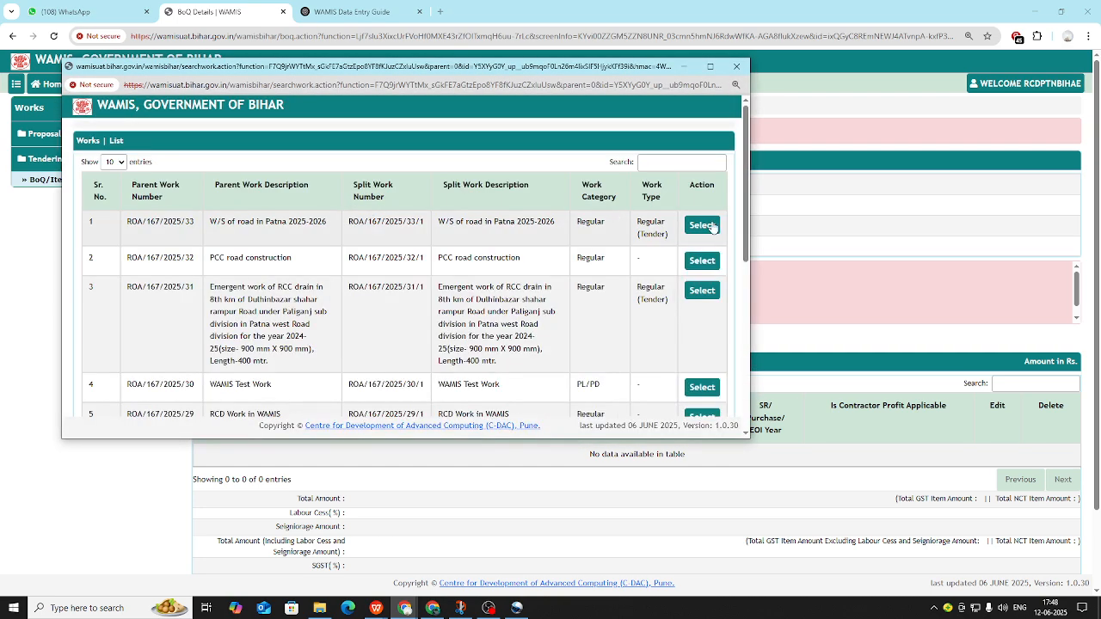
left_click(703, 225)
Step: Review the selected work's BoQ timeline, item list, tax and total amounts, and the available finalization options
scroll(787, 241, "down", 3)
scroll(787, 241, "down", 2)
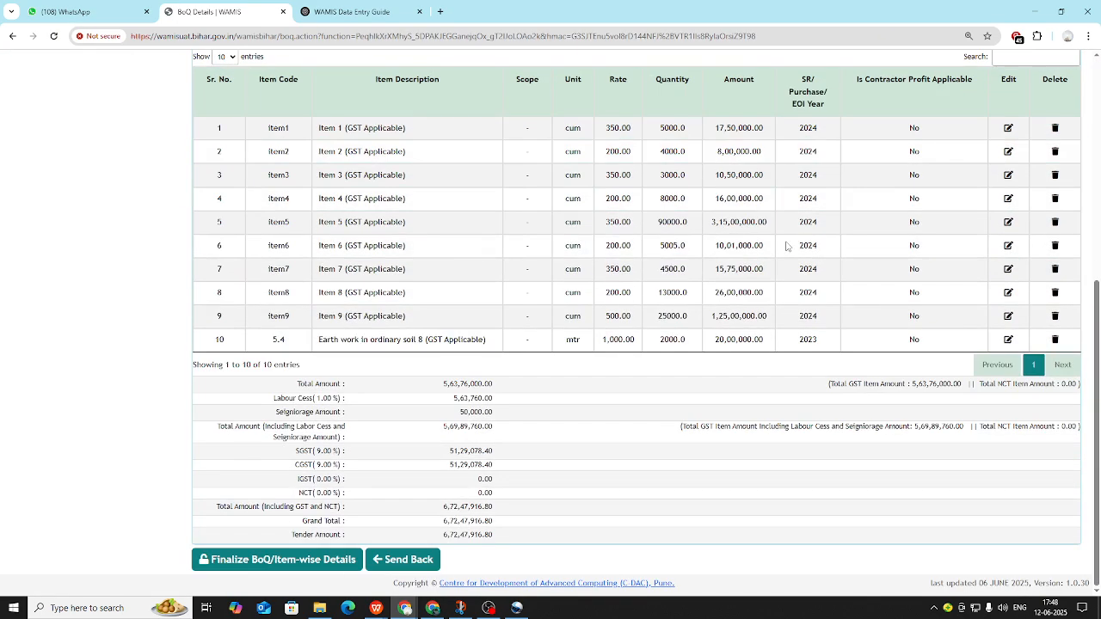
scroll(787, 245, "up", 5)
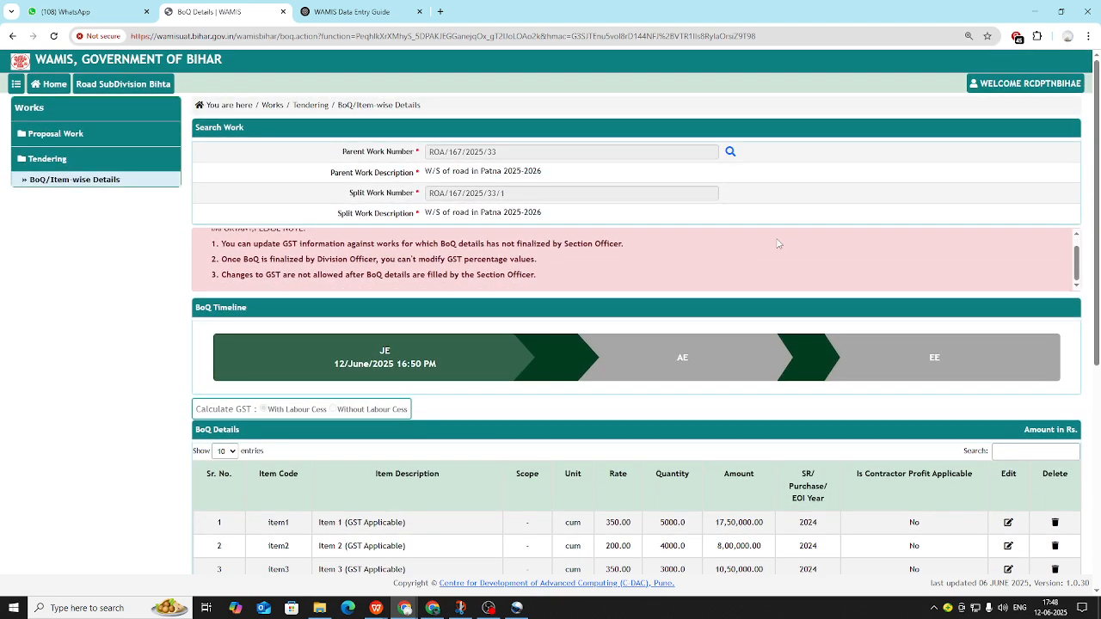
scroll(774, 257, "down", 2)
scroll(413, 188, "down", 1)
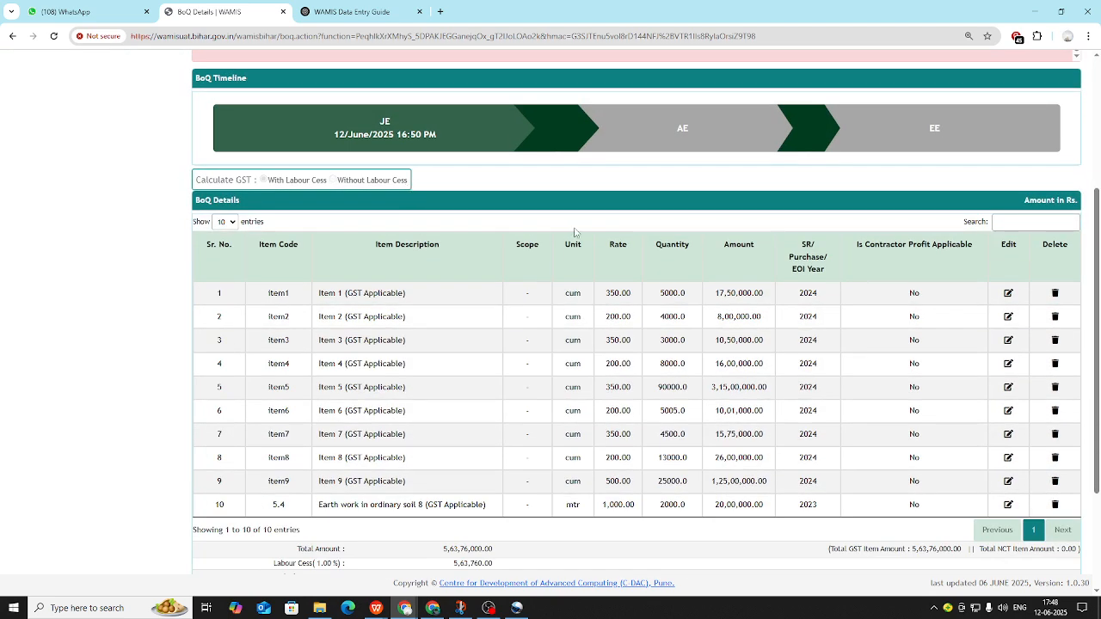
scroll(574, 232, "down", 2)
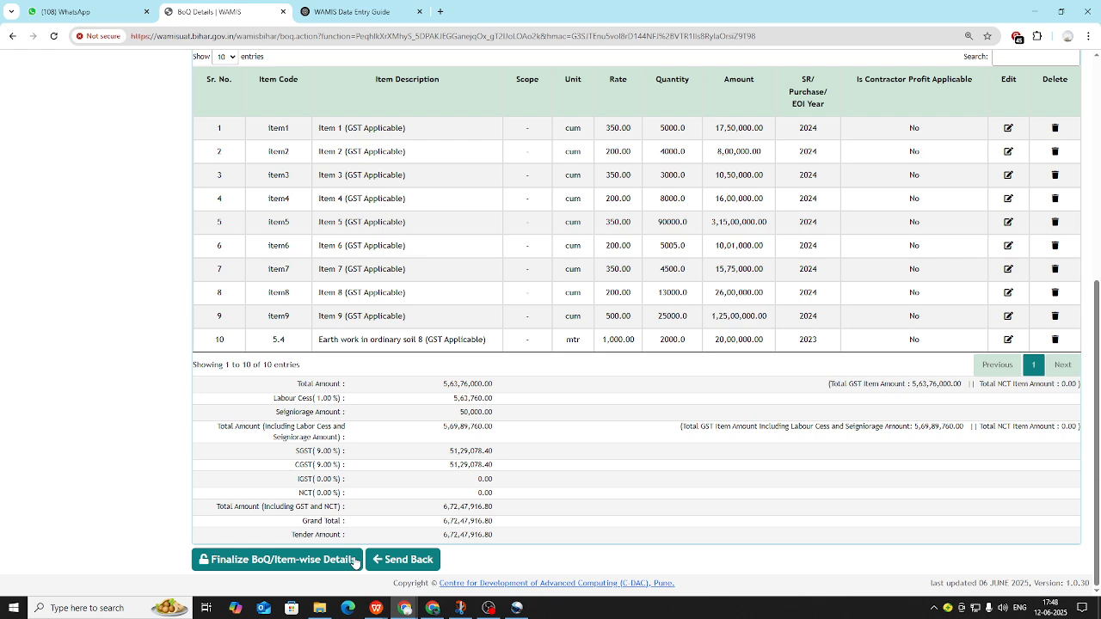
scroll(369, 532, "up", 1)
scroll(369, 531, "down", 1)
Step: Send back the BoQ items with the remark "Sr. No 10 Item code needs to changed from 5.4 to Item 10"
left_click(403, 560)
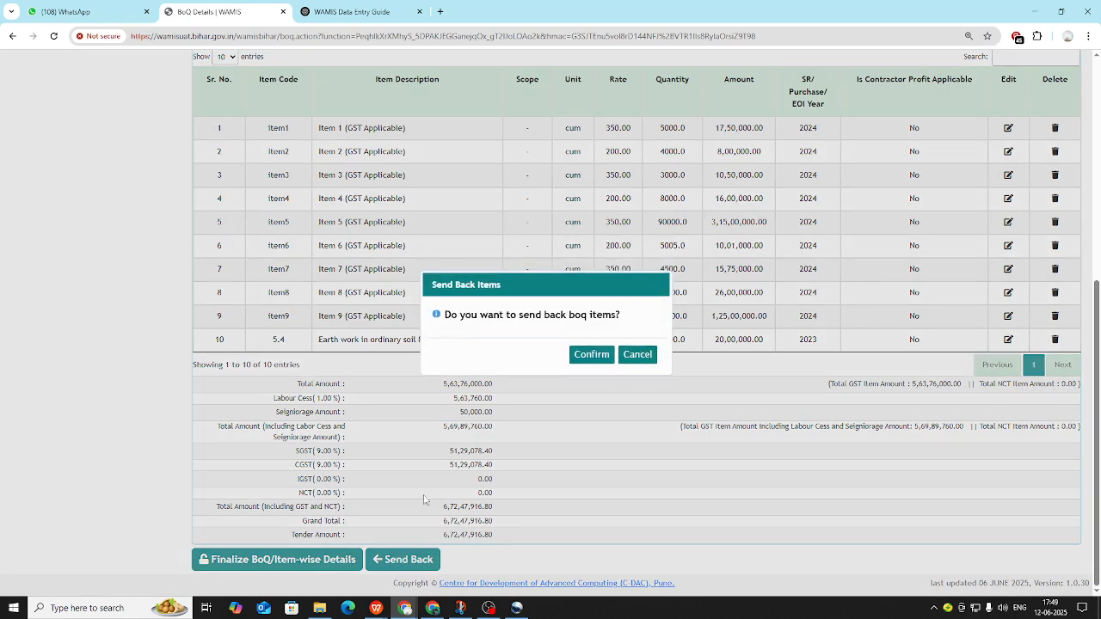
left_click(591, 354)
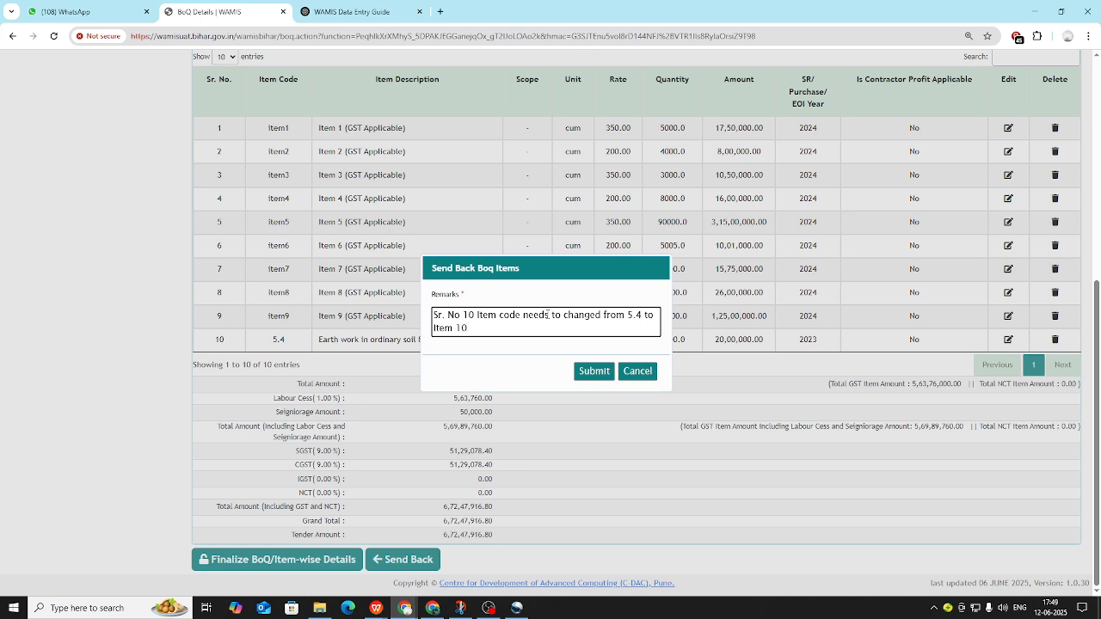
left_click(602, 370)
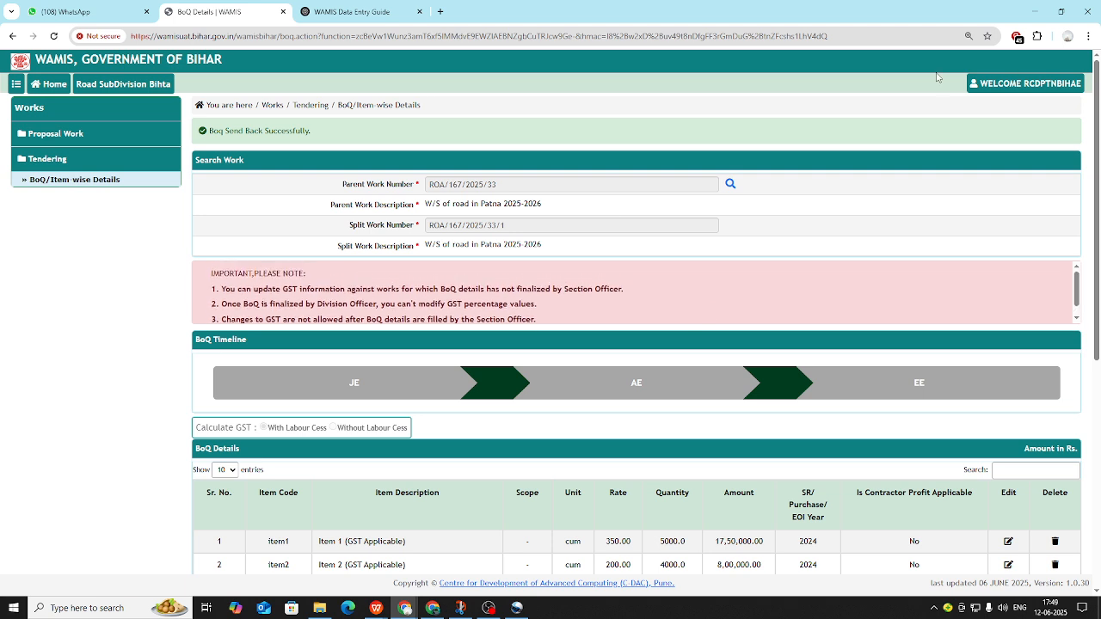
Step: Switch to the first of the other Chrome profiles and open wamisuat.bihar.gov.in/wamisbihar/login.action there
left_click(1063, 37)
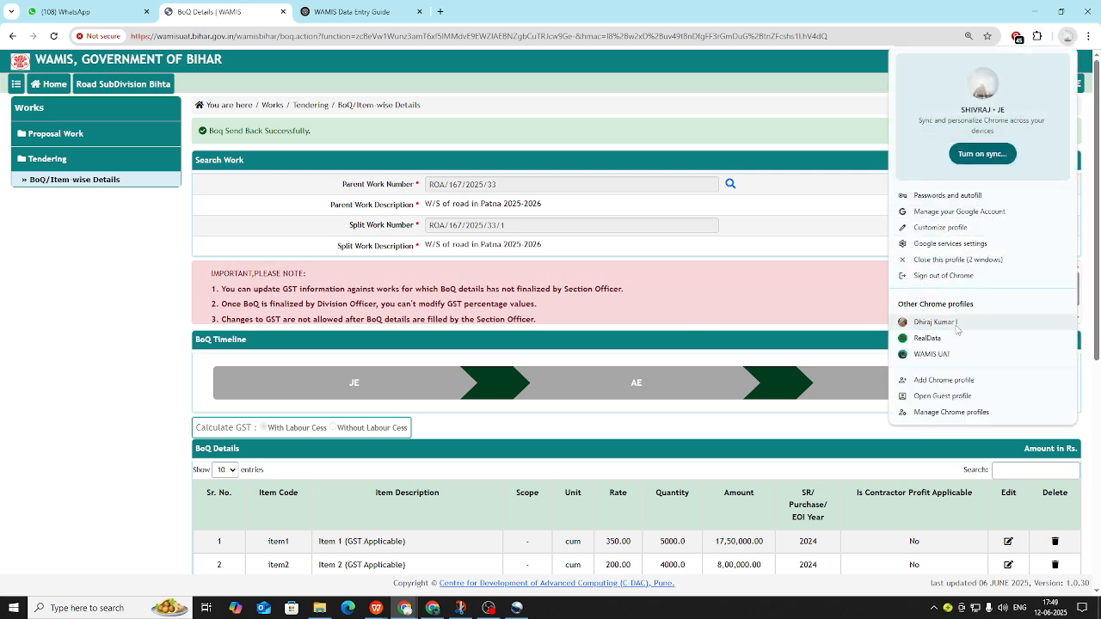
left_click(937, 324)
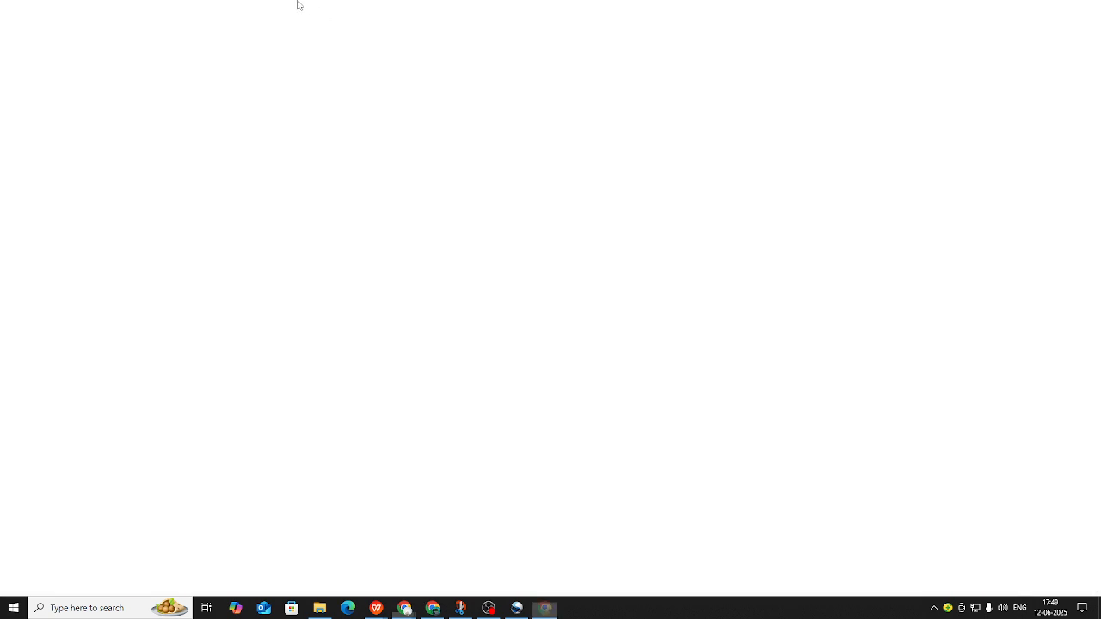
left_click(255, 38)
type("w")
key("Return")
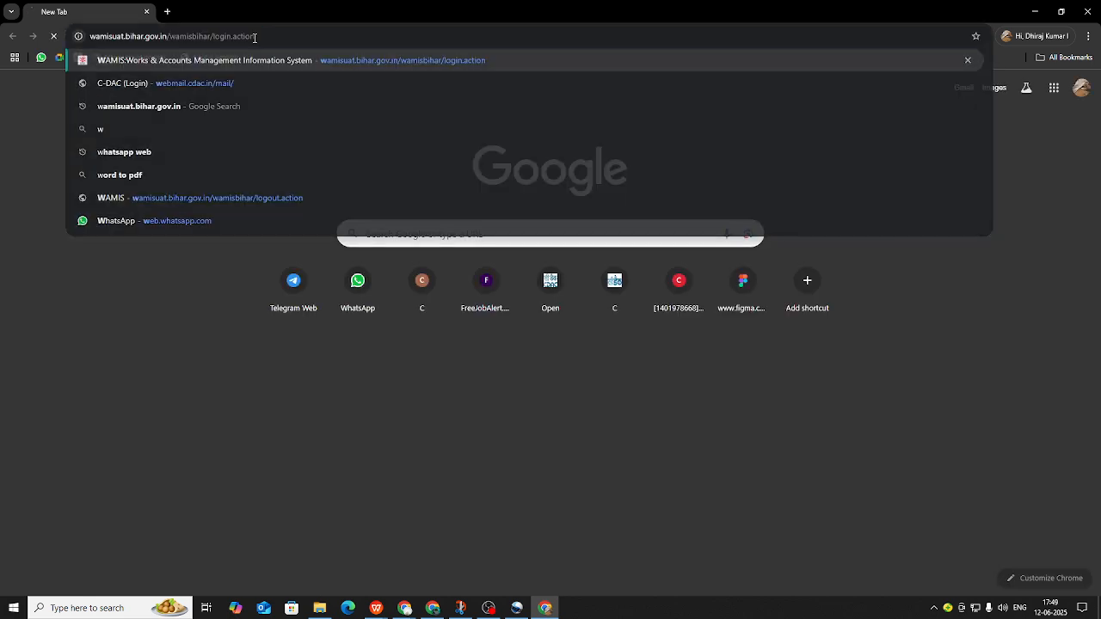
Step: Reload the login address and proceed past the certificate warning to wamisuat.bihar.gov.in
left_click(405, 304)
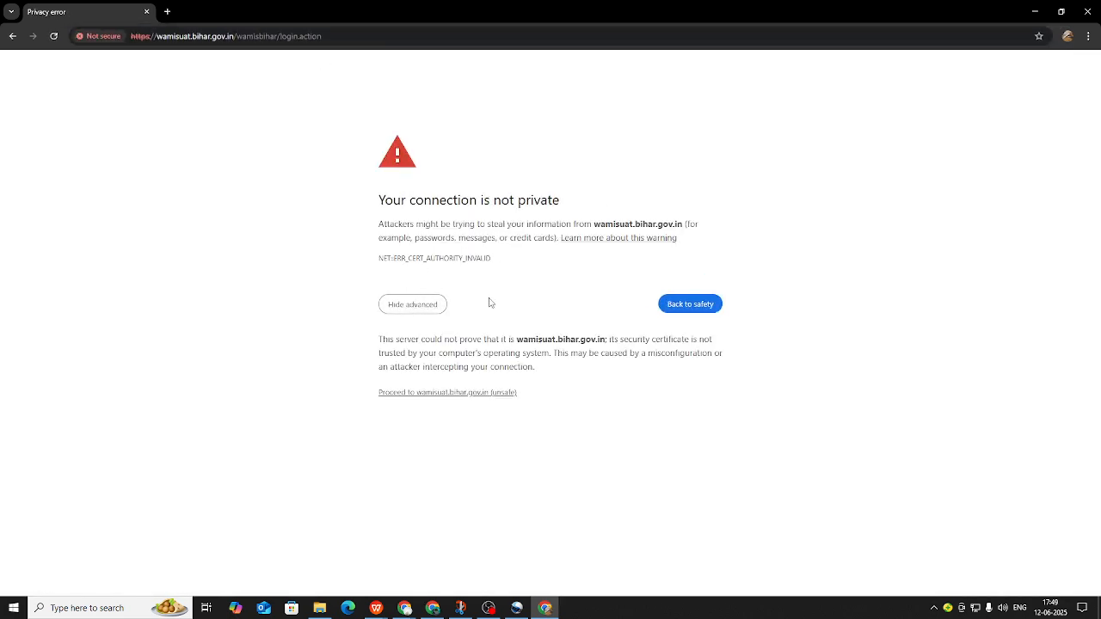
left_click(304, 37)
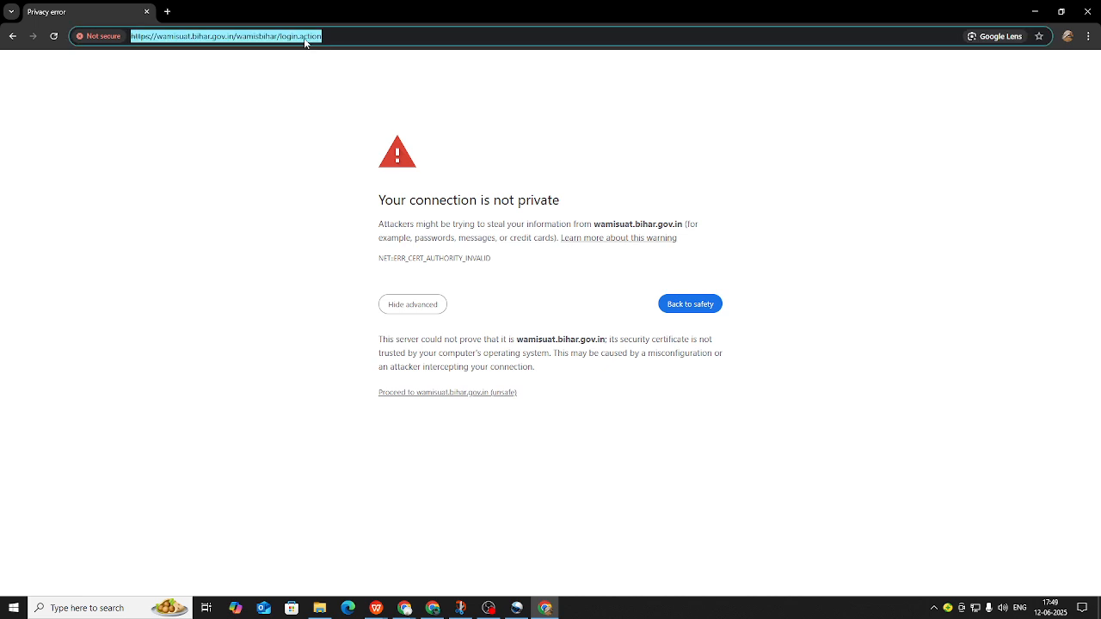
key("Return")
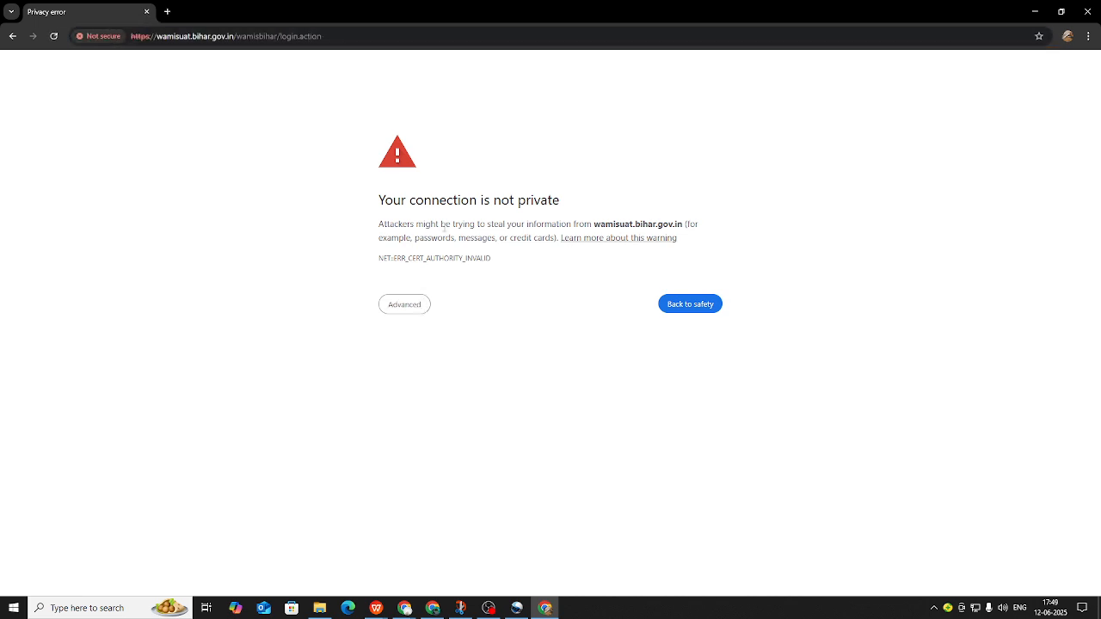
left_click(411, 308)
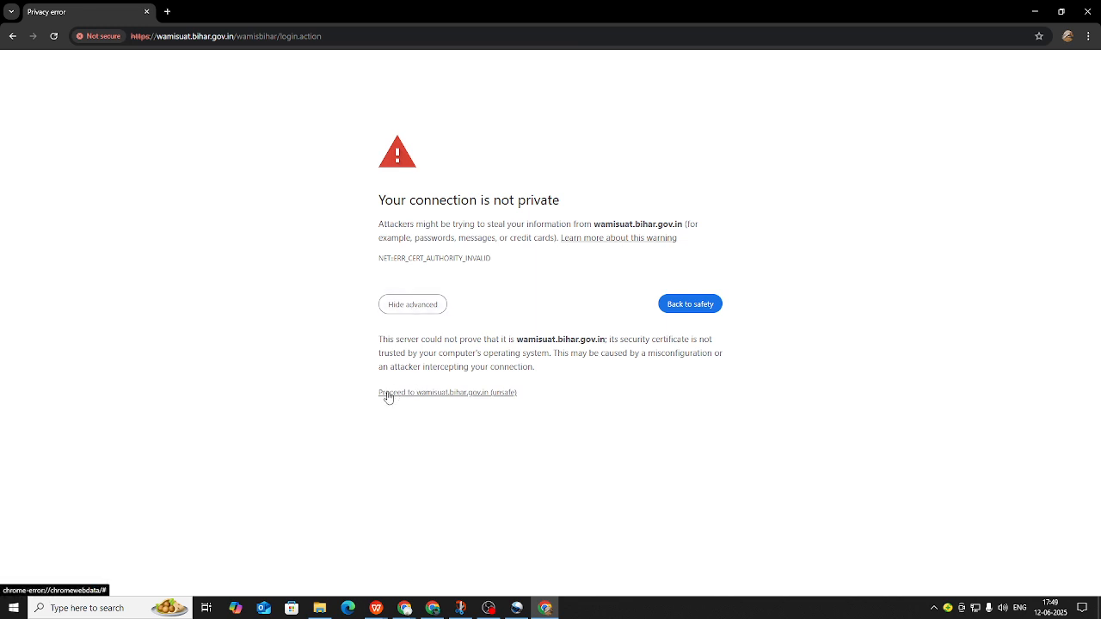
left_click(473, 394)
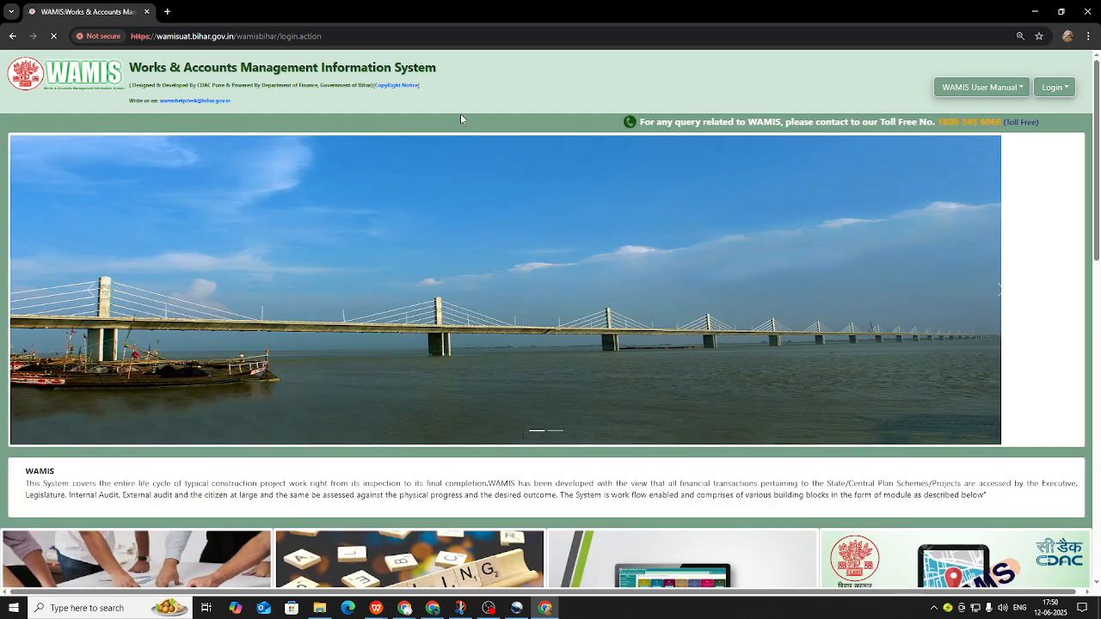
Step: Reload the WAMIS home page and reopen the official login form
left_click(1055, 87)
left_click(402, 35)
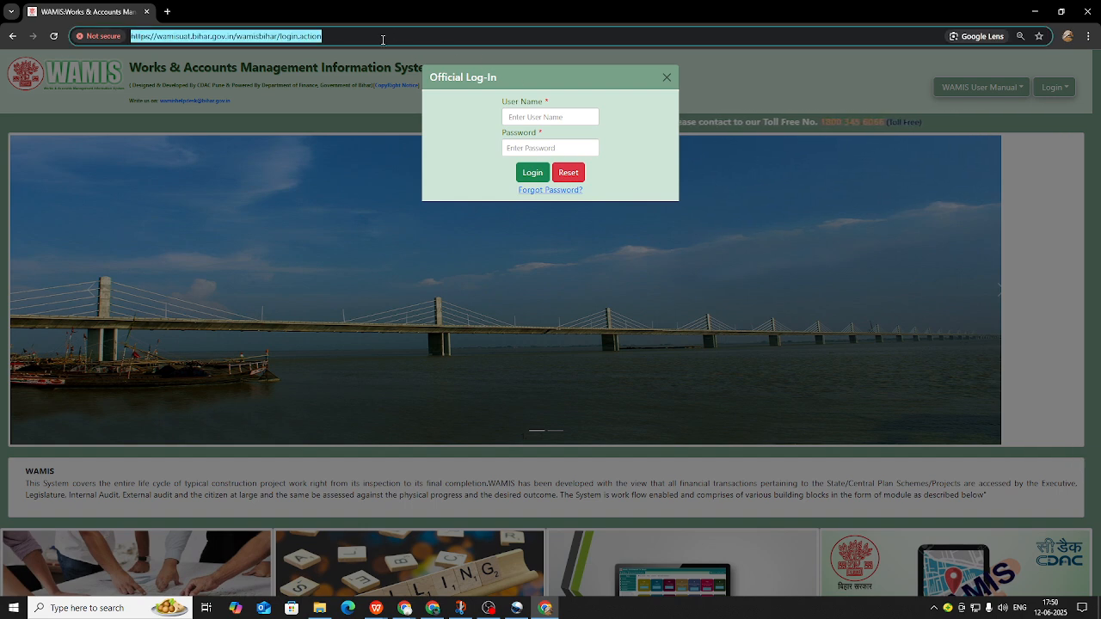
key("Return")
left_click(1057, 92)
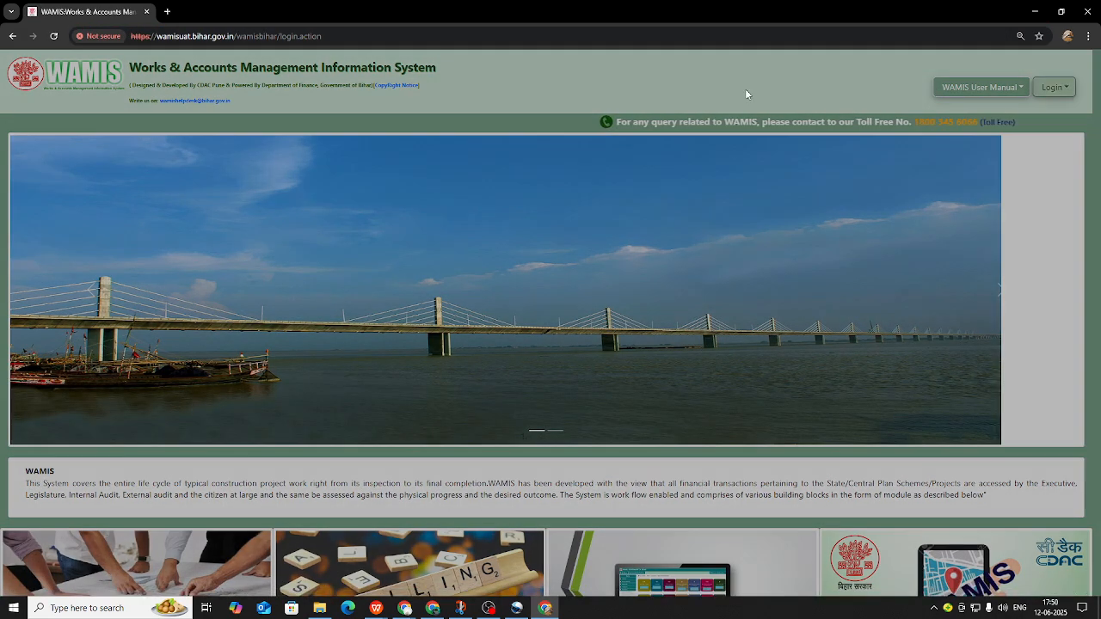
left_click(534, 116)
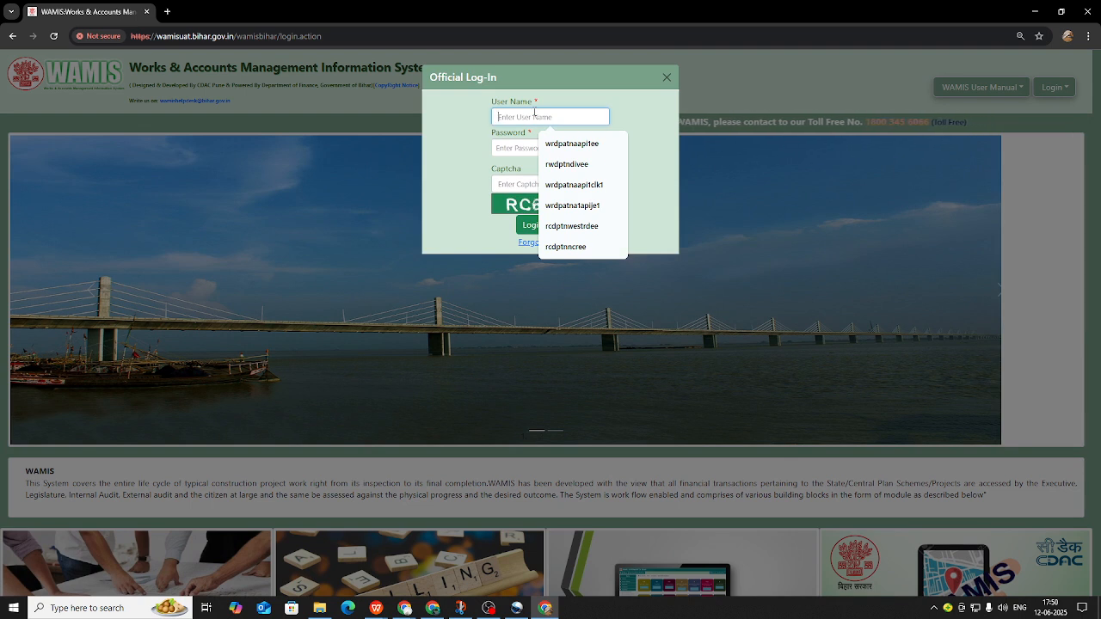
type("rcdptnbikm")
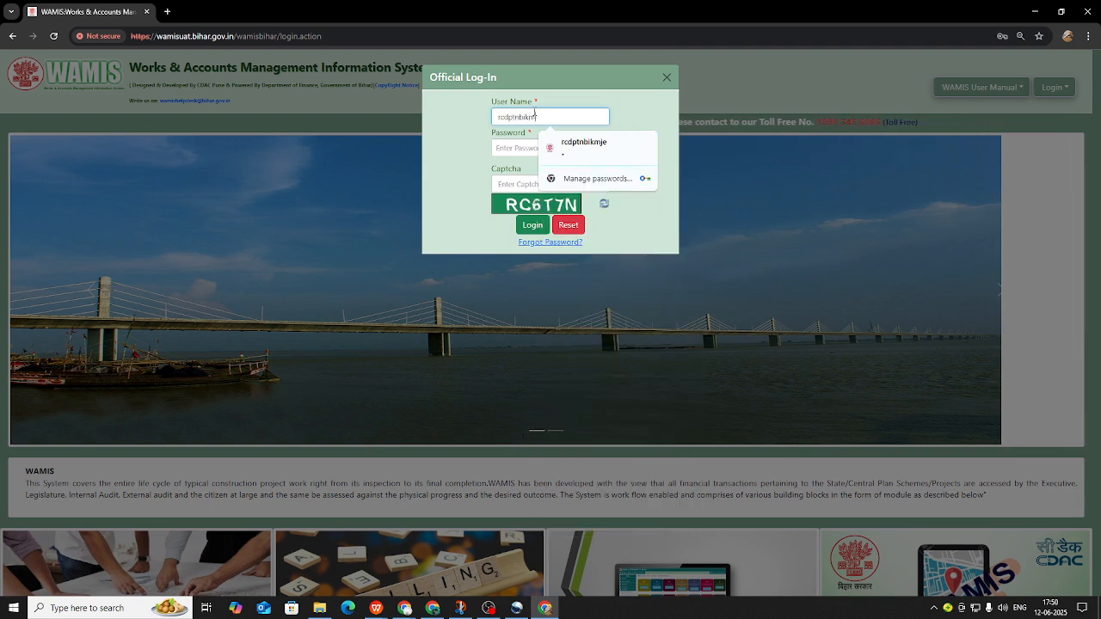
type("je")
left_click(527, 147)
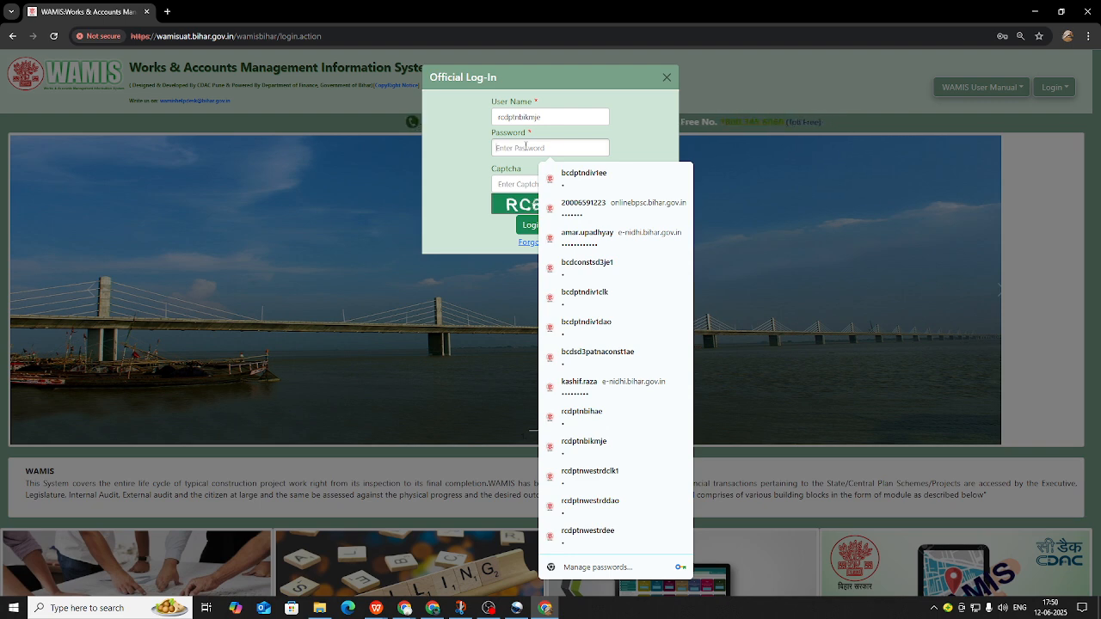
type("•••••")
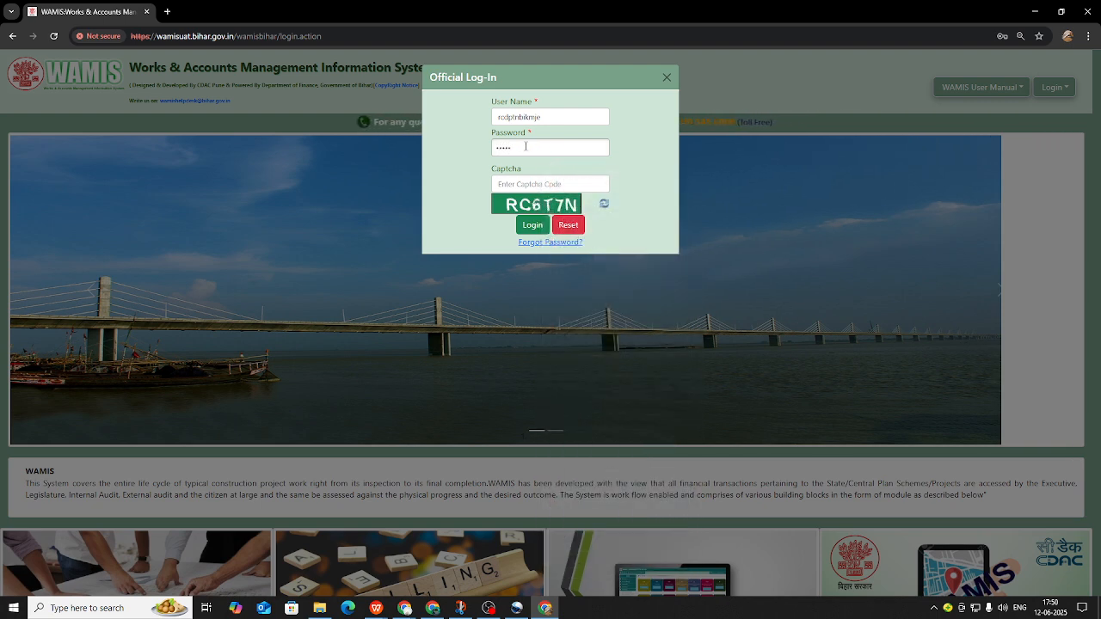
type("••••••")
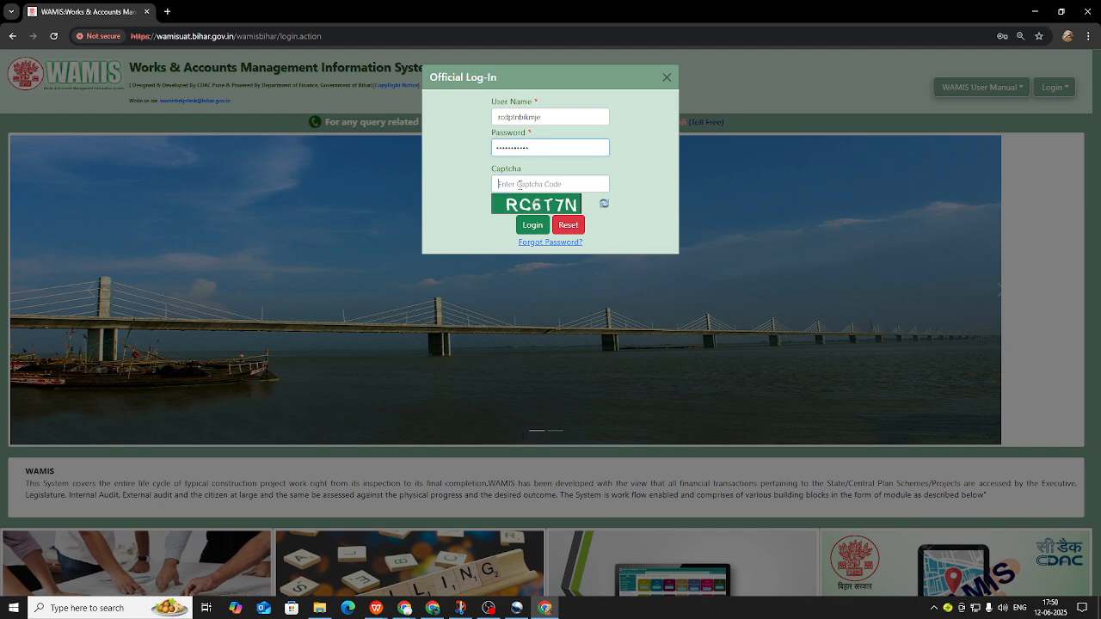
Step: Enter the captcha code shown in the login form and log in as the JE
left_click(520, 184)
type("RC")
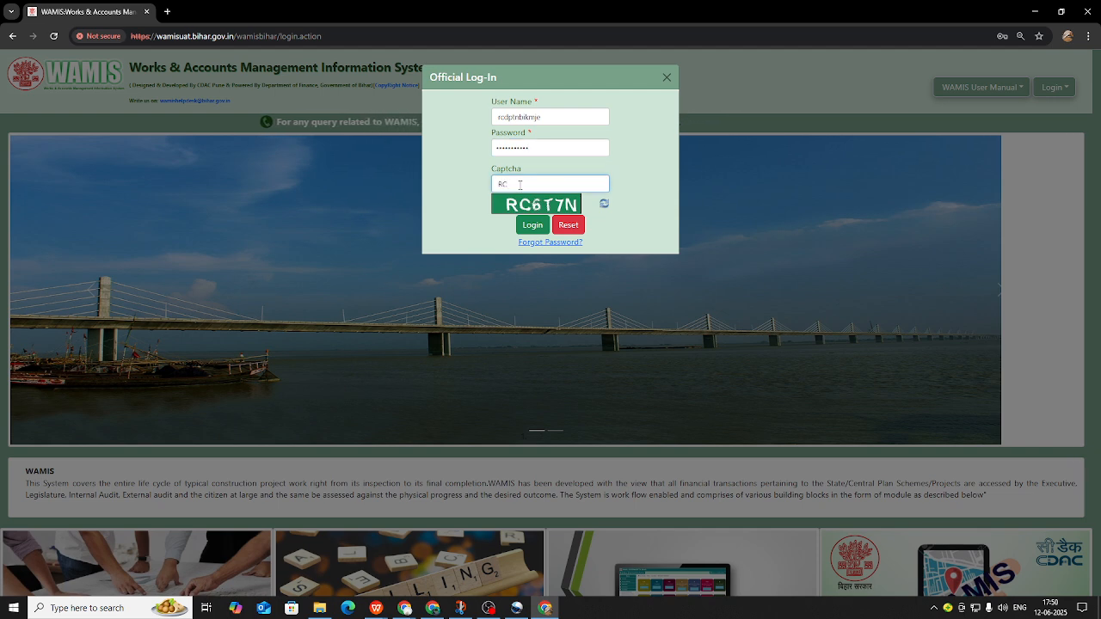
type("6T7N")
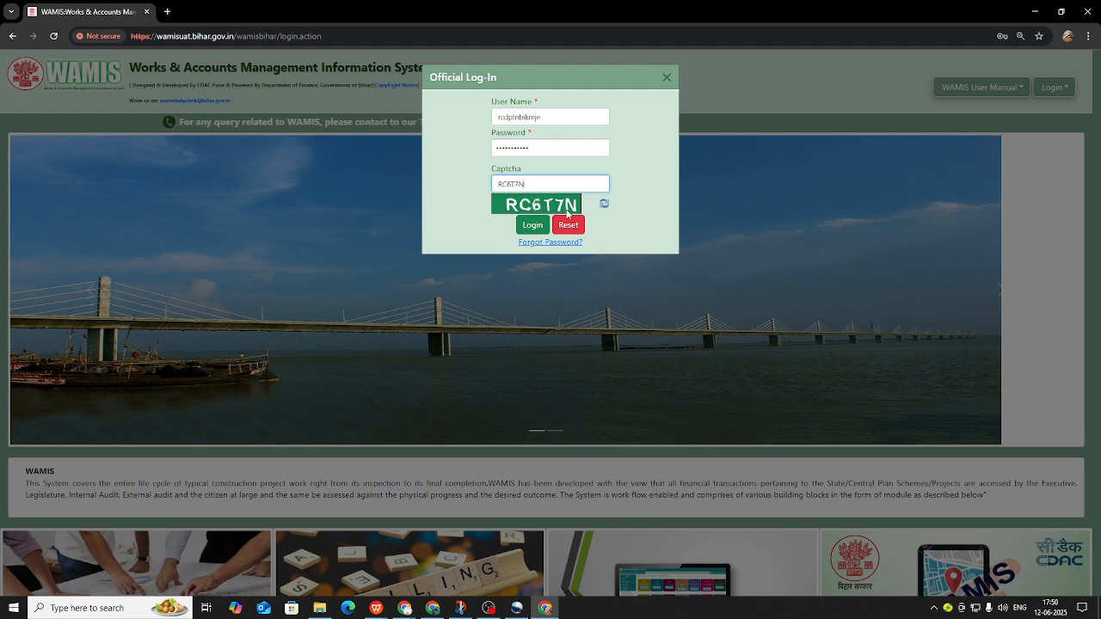
left_click(529, 225)
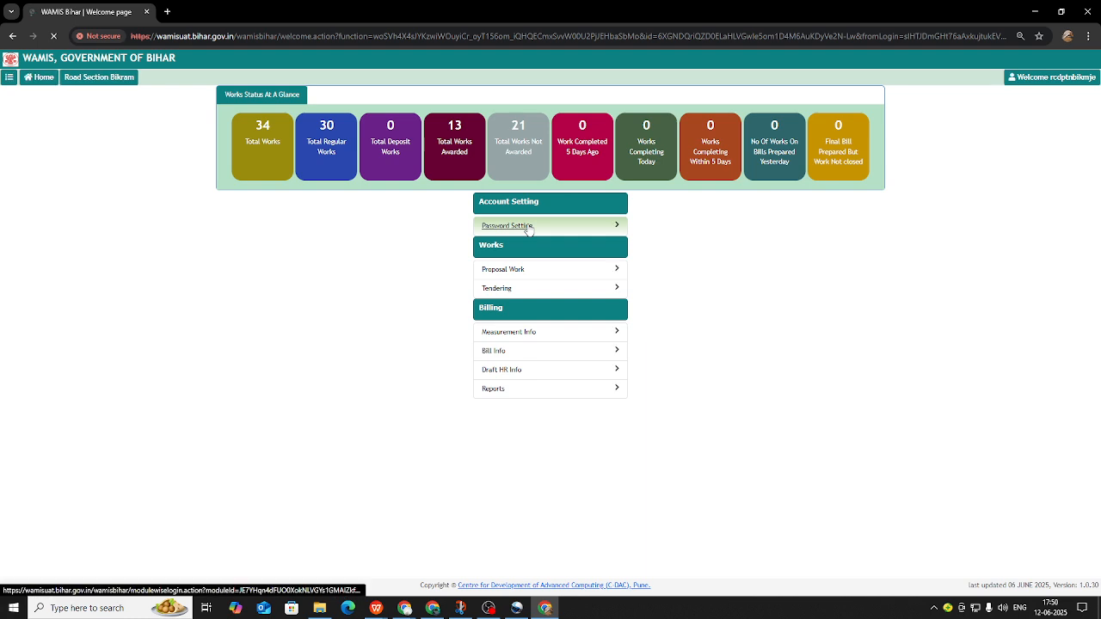
Step: Enlarge the page to 110%, open the Tendering BoQ/Item-wise Details and select the work ROA/167/2025/33
key("ctrl+plus")
key("ctrl+plus")
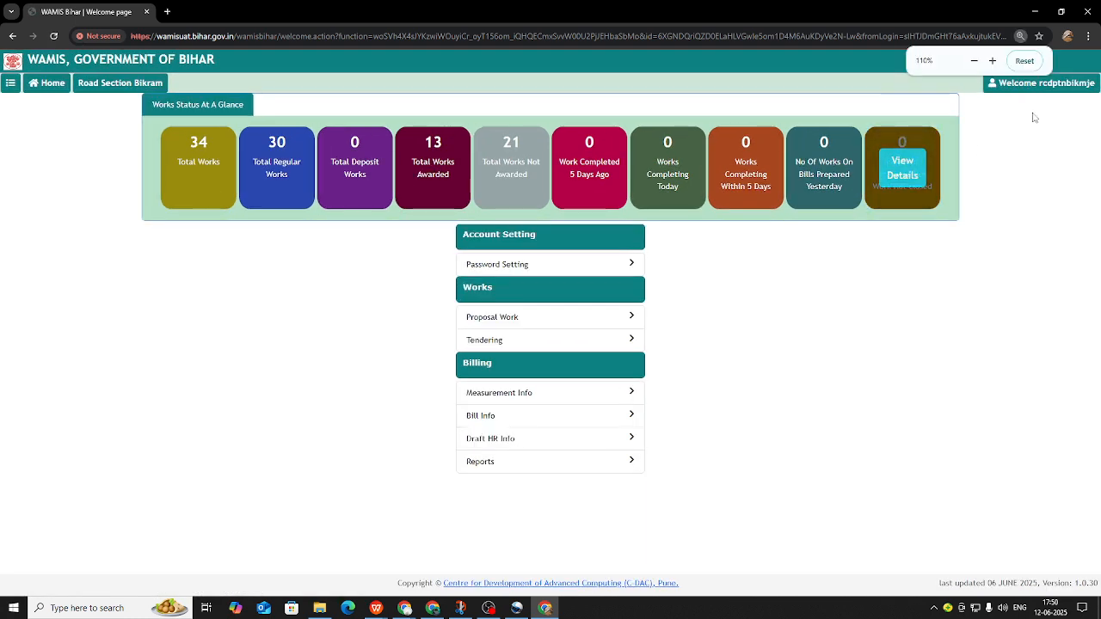
left_click(478, 338)
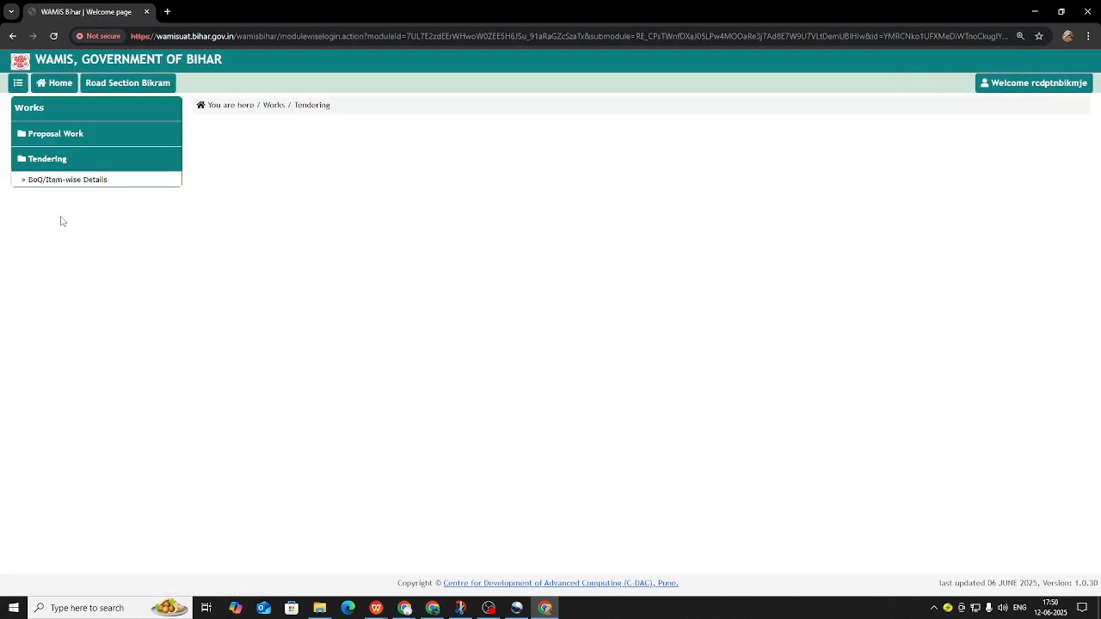
left_click(60, 181)
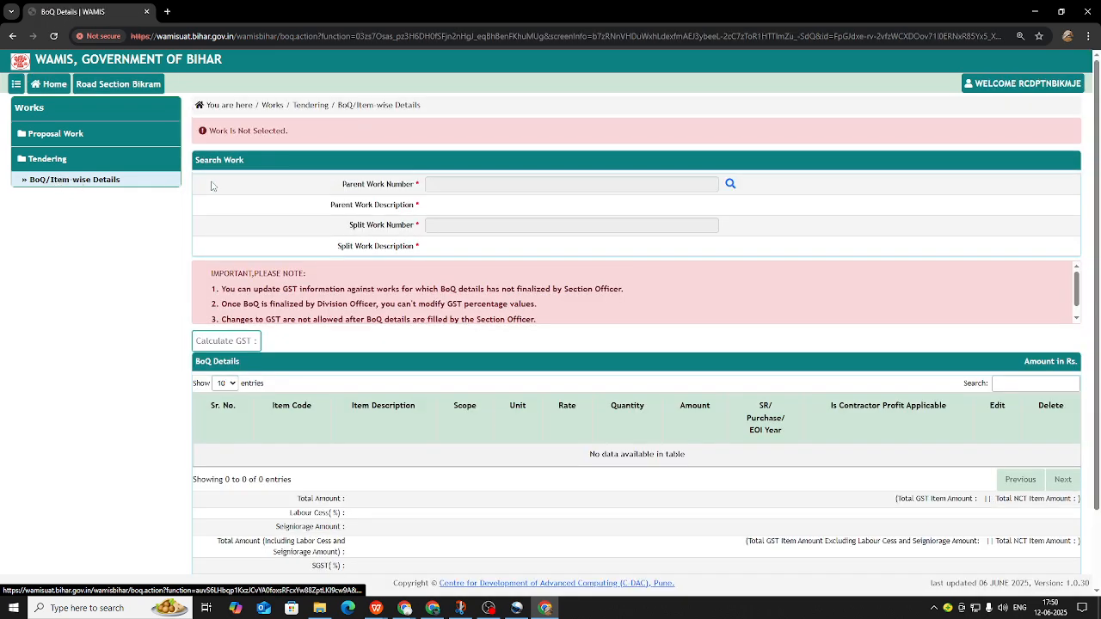
left_click(729, 183)
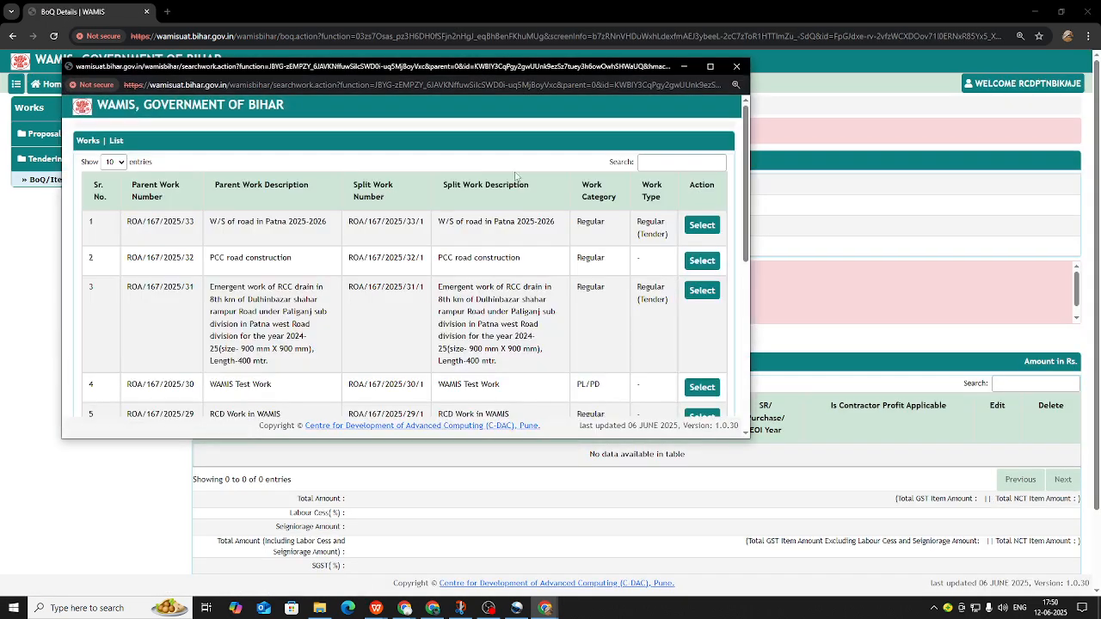
left_click(703, 227)
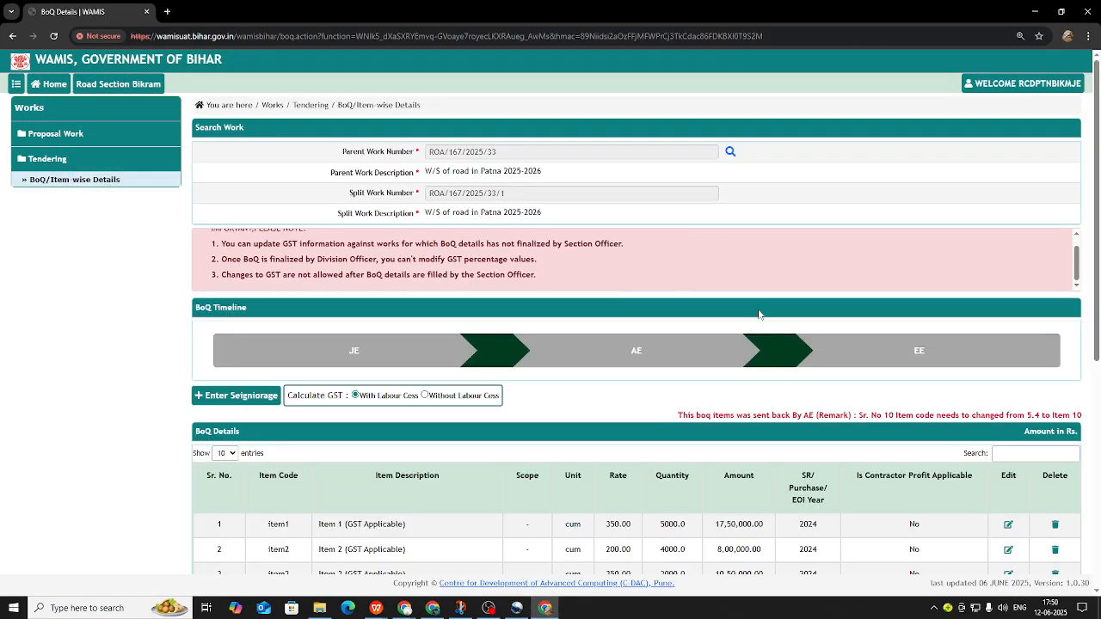
Step: Read the AE's send-back remark above the BoQ details and copy the text "Item 10" from it
scroll(829, 356, "down", 1)
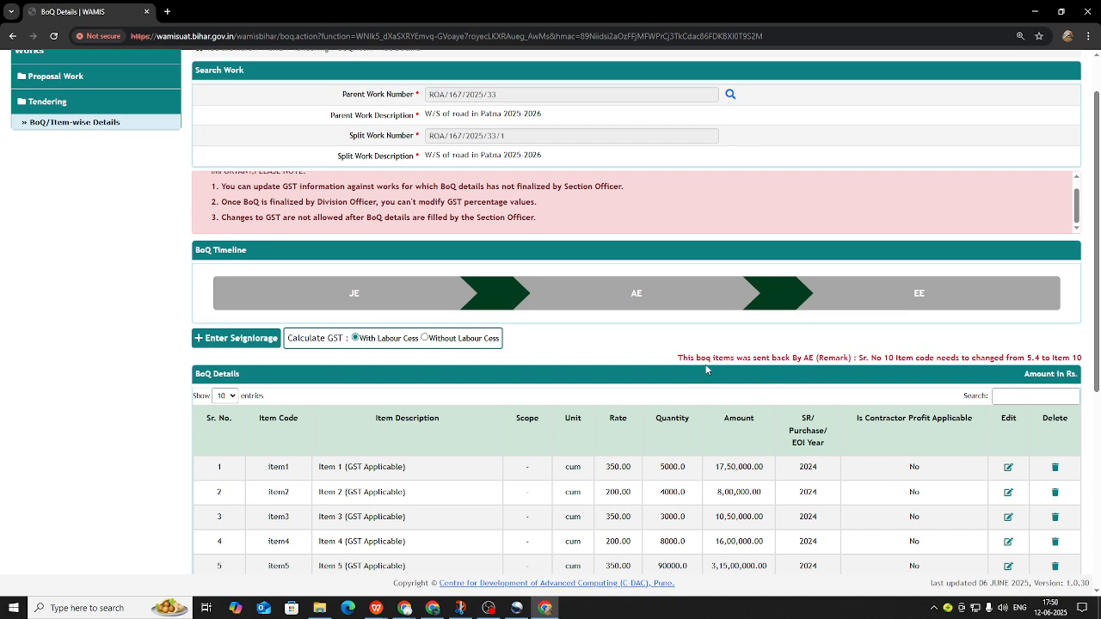
scroll(706, 369, "down", 2)
scroll(744, 362, "up", 1)
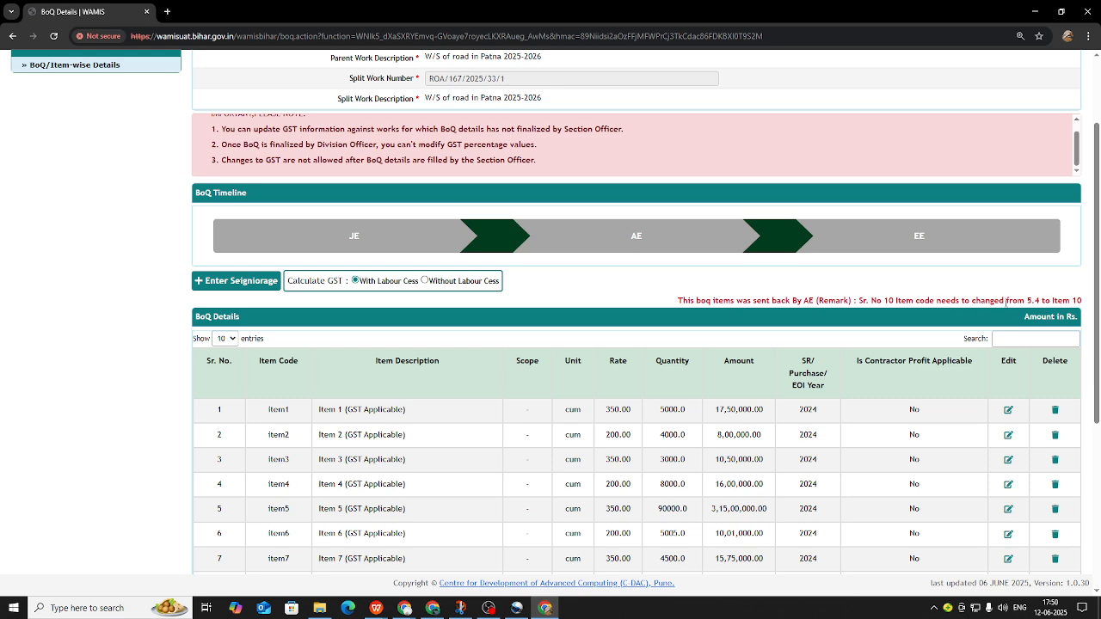
scroll(1054, 303, "down", 1)
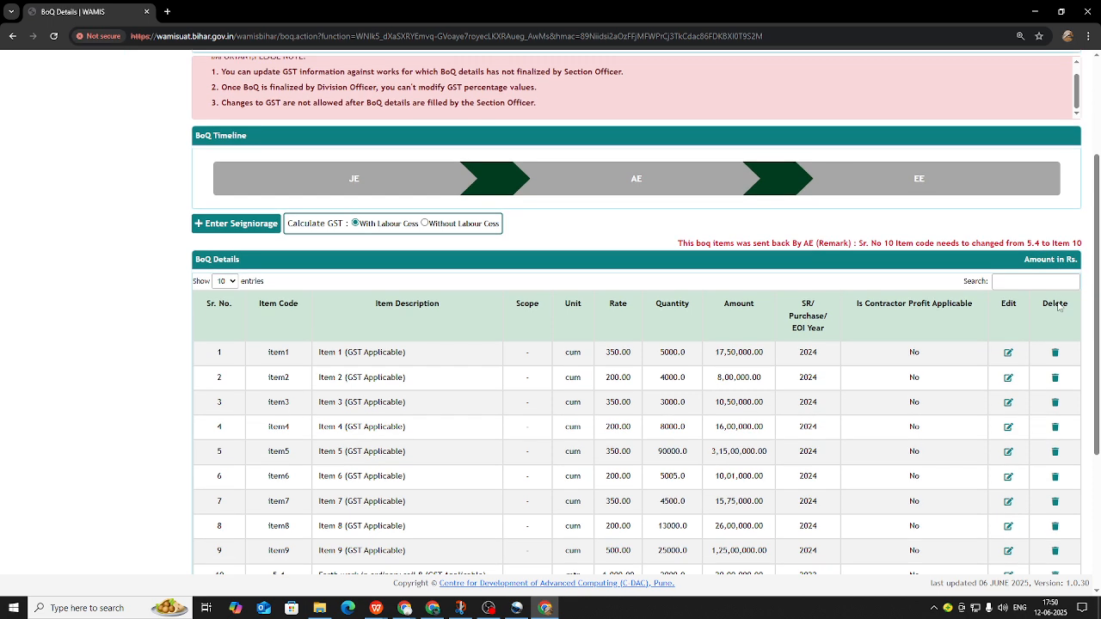
left_click_drag(1051, 243, 1086, 248)
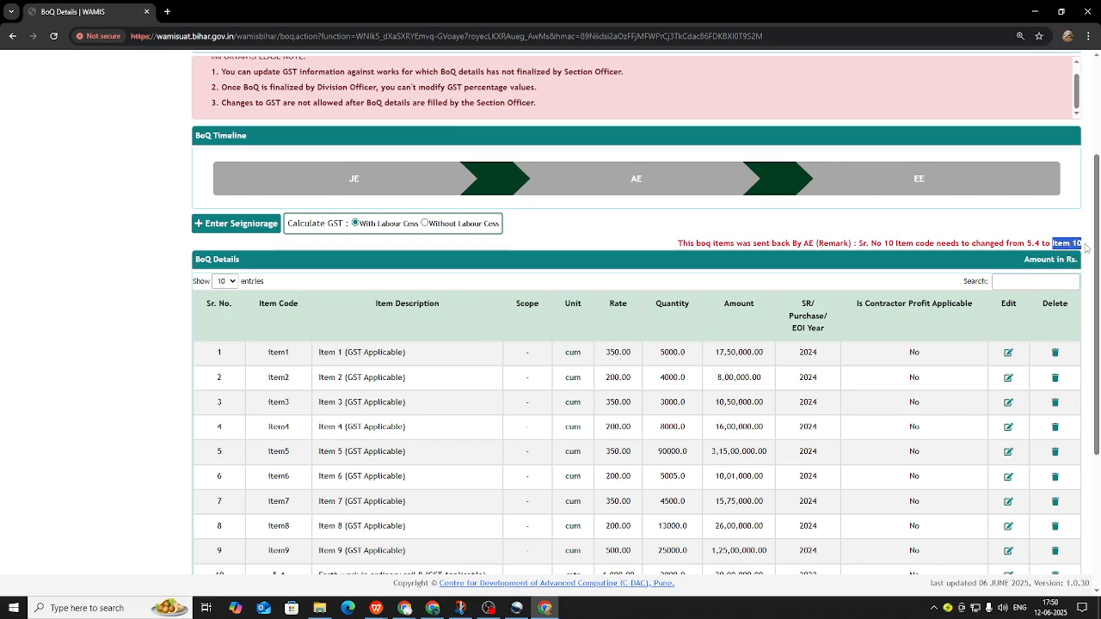
right_click(1067, 251)
left_click(1005, 261)
Step: Edit the BoQ item at Sr. No. 10, set its item code to "Item 10" and update it
scroll(783, 391, "down", 2)
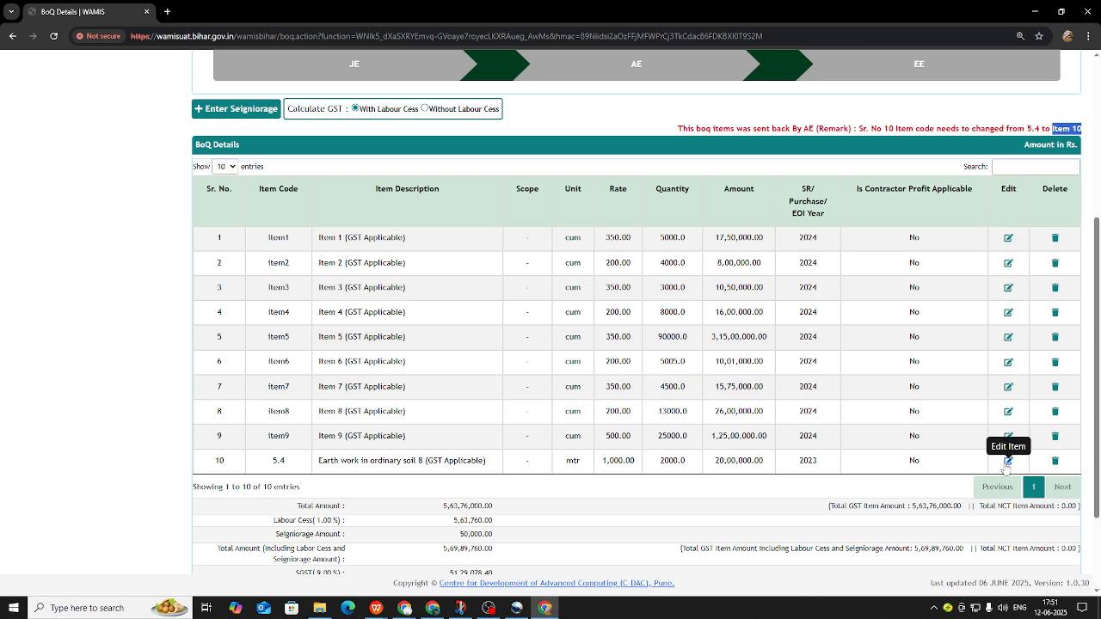
left_click(1008, 462)
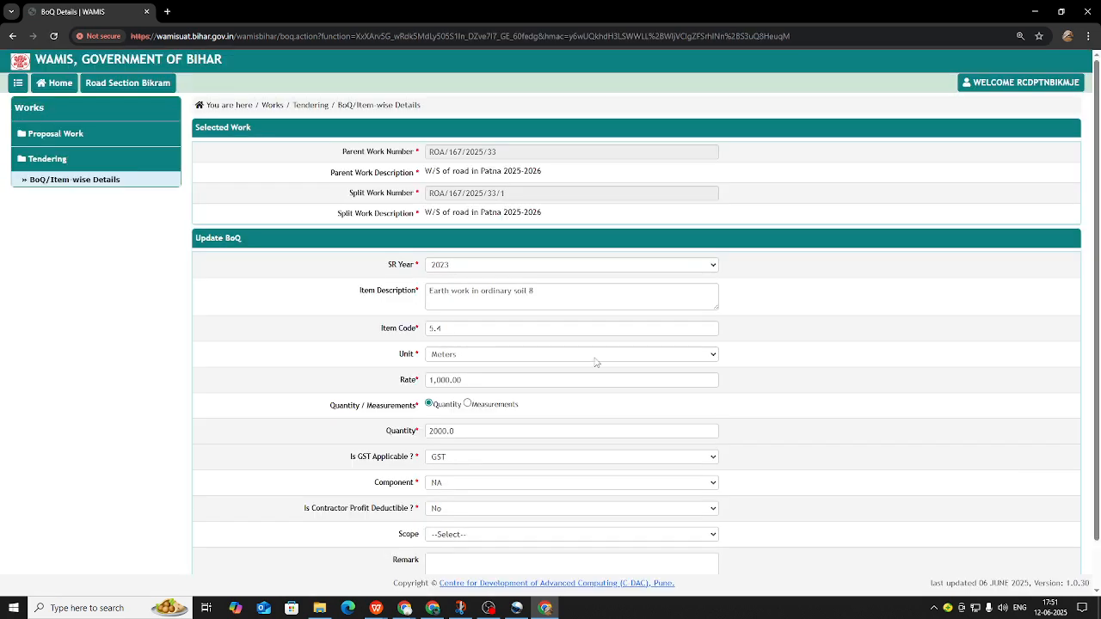
scroll(595, 362, "down", 1)
left_click_drag(463, 272, 413, 281)
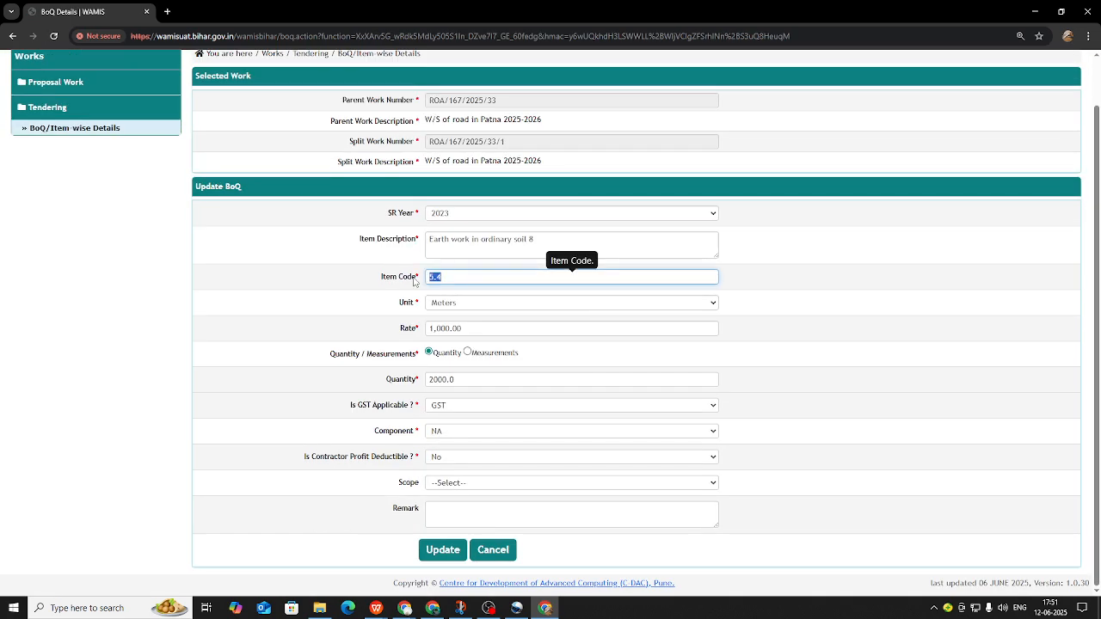
type("Item 10")
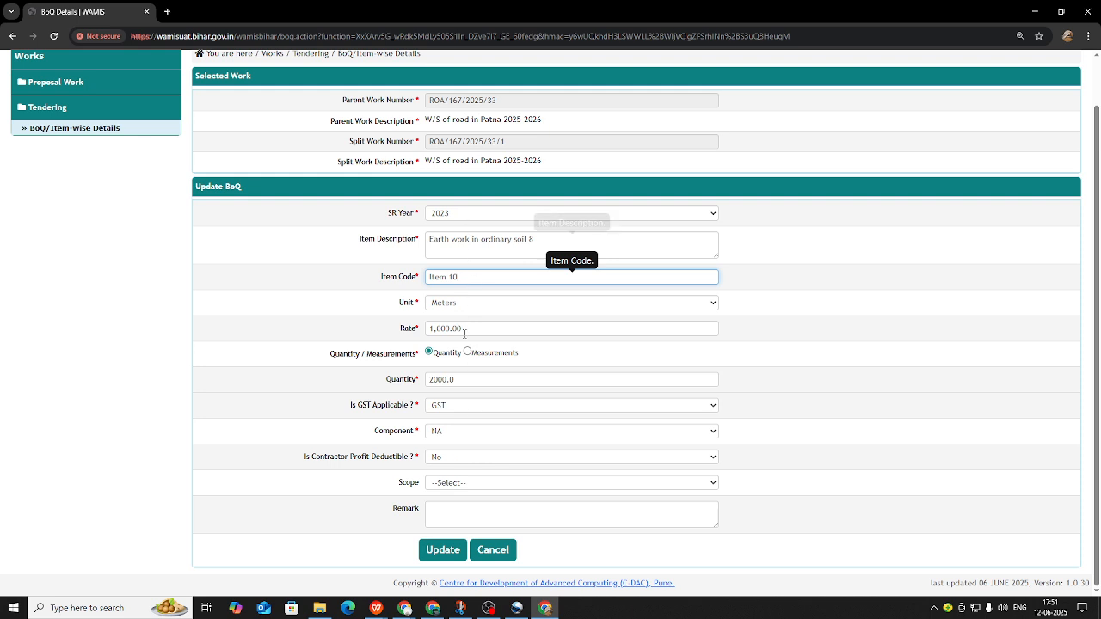
left_click(440, 551)
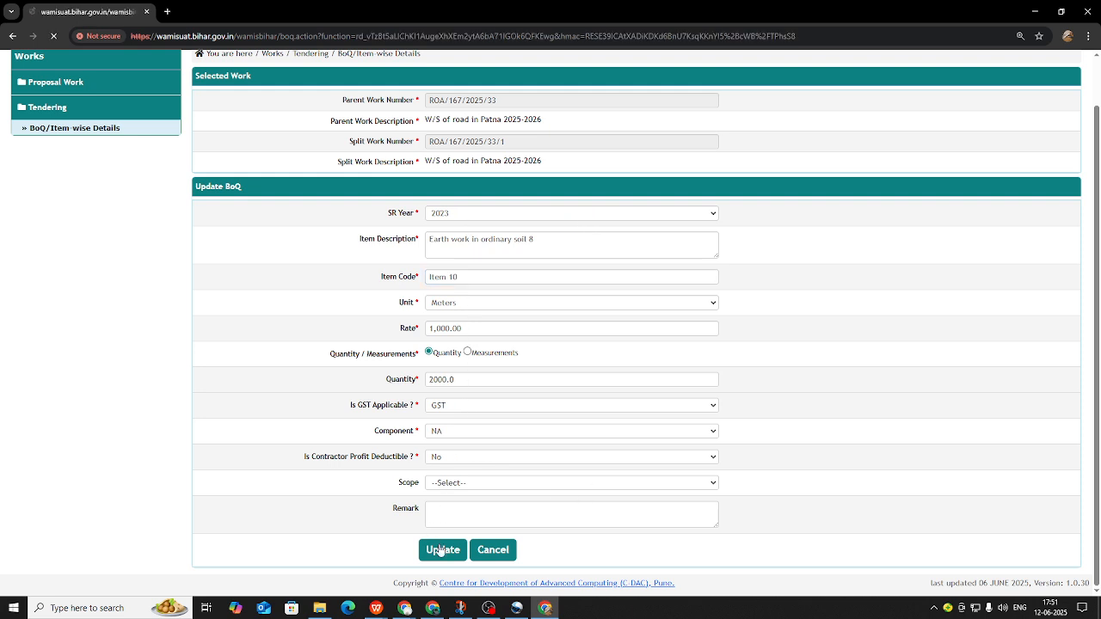
Step: Check the updated BoQ item list, look through the blank form for adding a BoQ item and cancel it
scroll(530, 439, "down", 5)
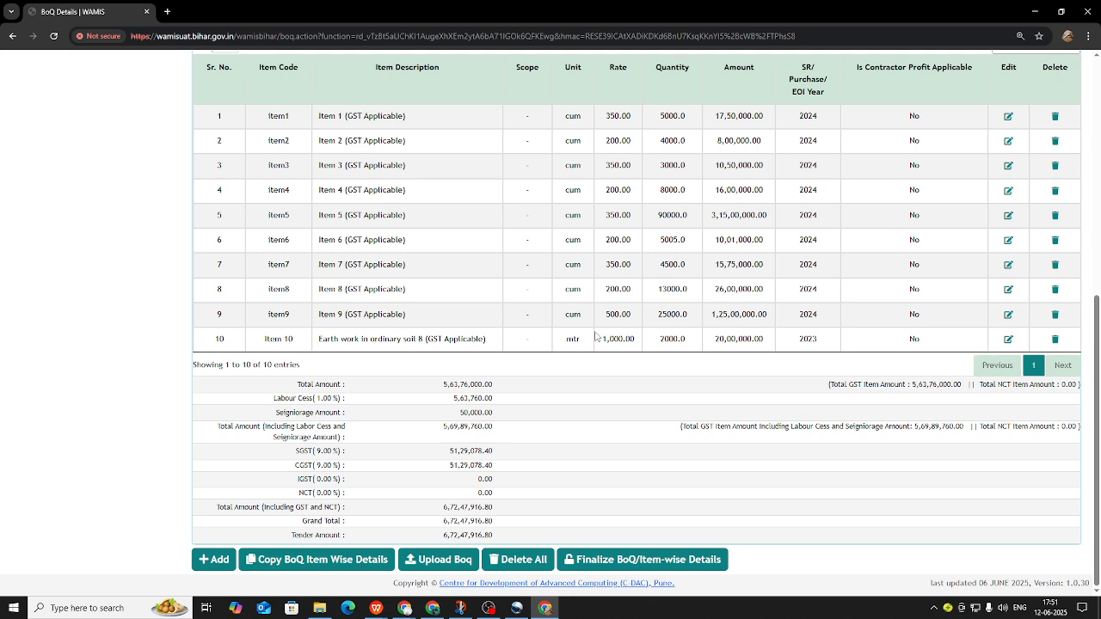
scroll(594, 335, "up", 1)
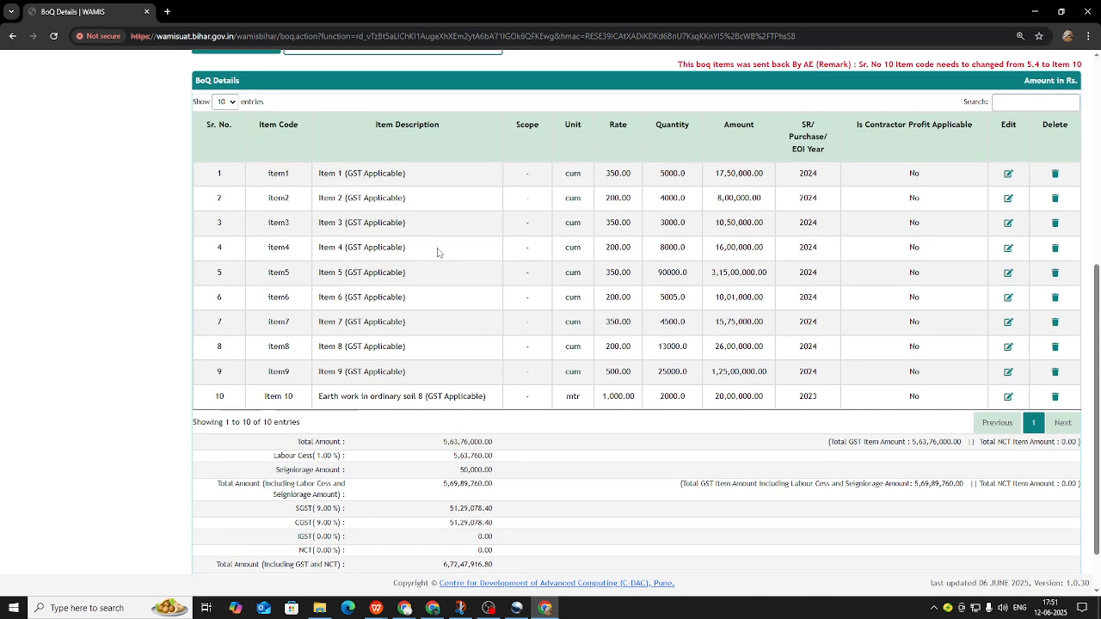
scroll(479, 328, "down", 1)
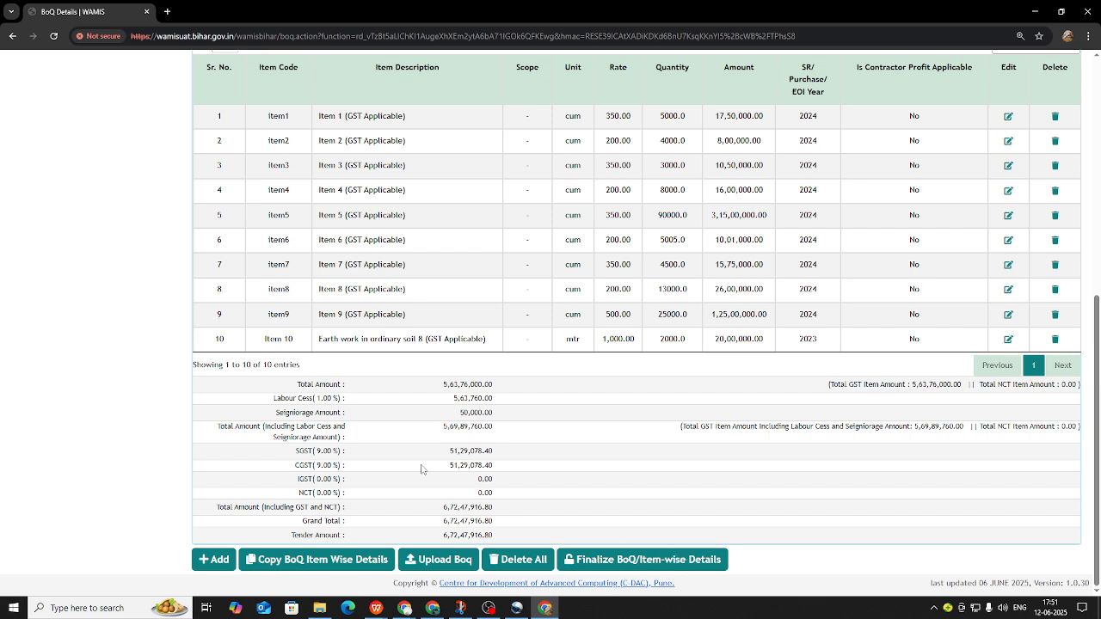
left_click(213, 560)
scroll(633, 332, "down", 2)
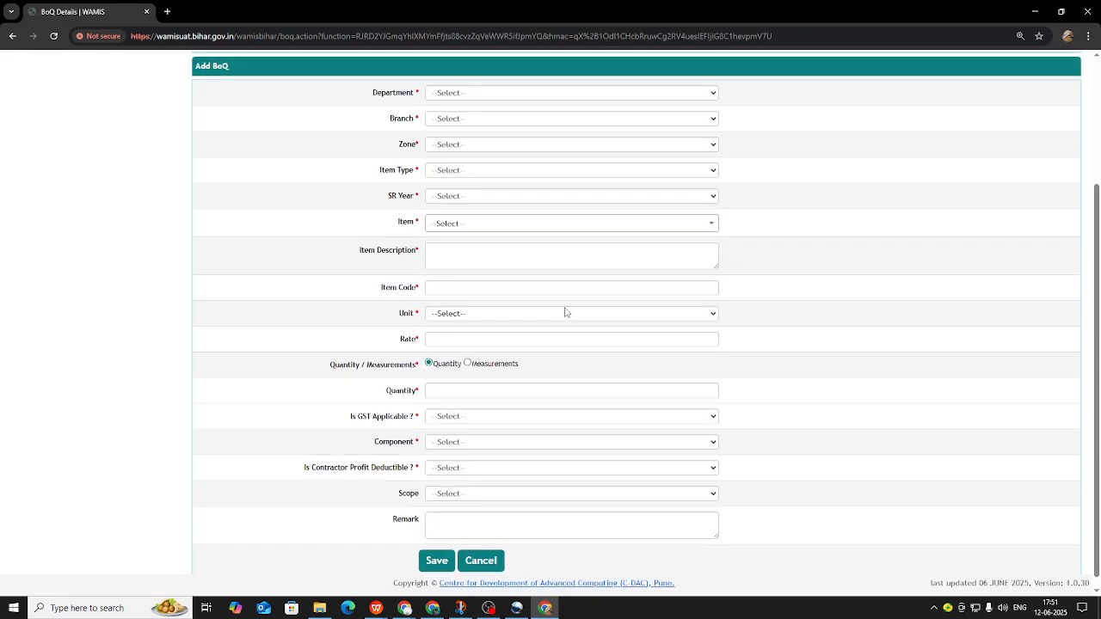
scroll(565, 314, "up", 1)
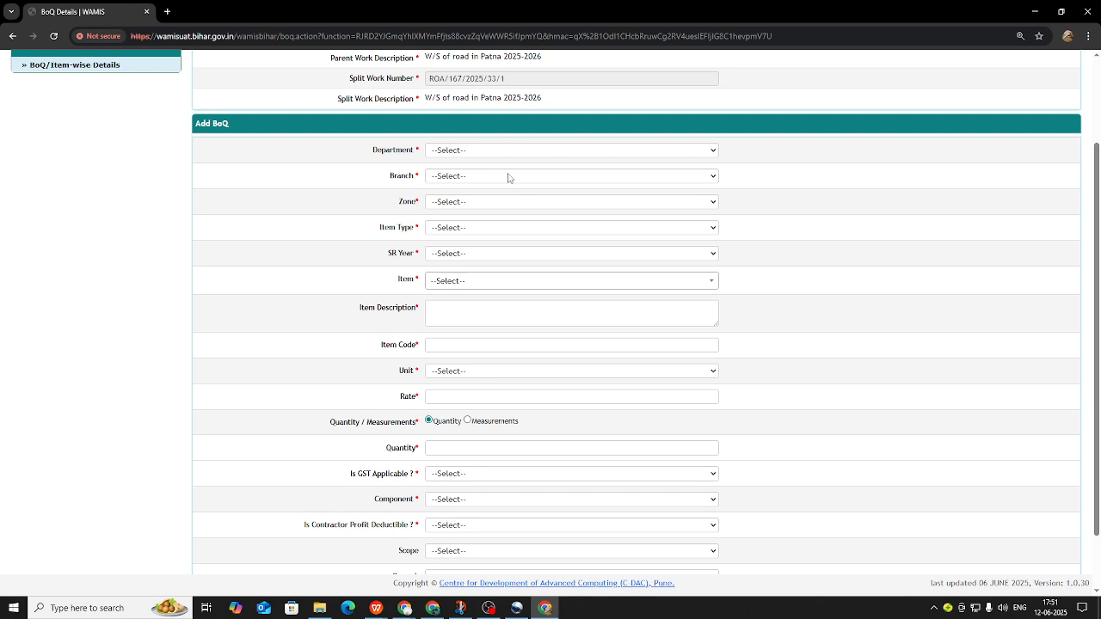
scroll(497, 494, "down", 1)
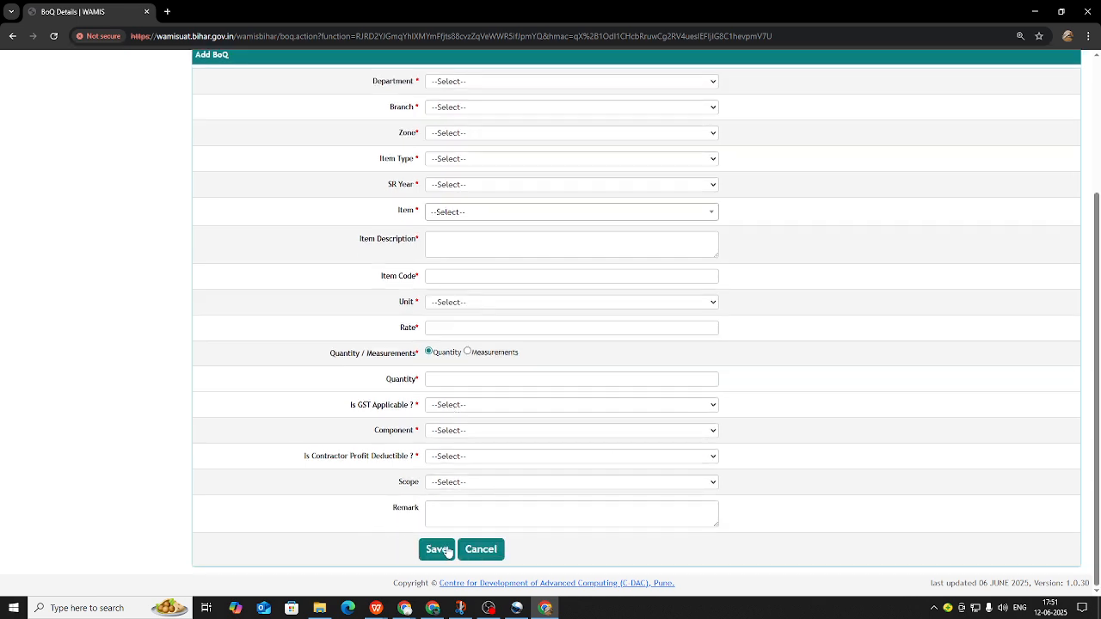
left_click(478, 551)
Step: Finalize the BoQ/Item-wise Details of the work from the JE login and confirm
scroll(363, 444, "down", 3)
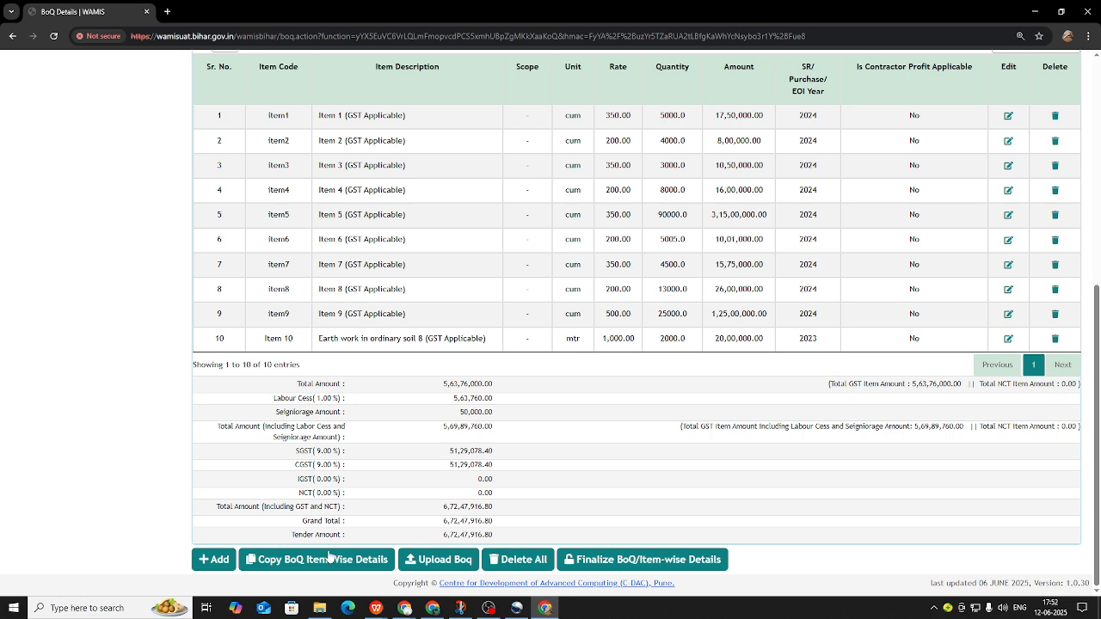
scroll(331, 430, "up", 1)
scroll(578, 465, "down", 1)
left_click(643, 562)
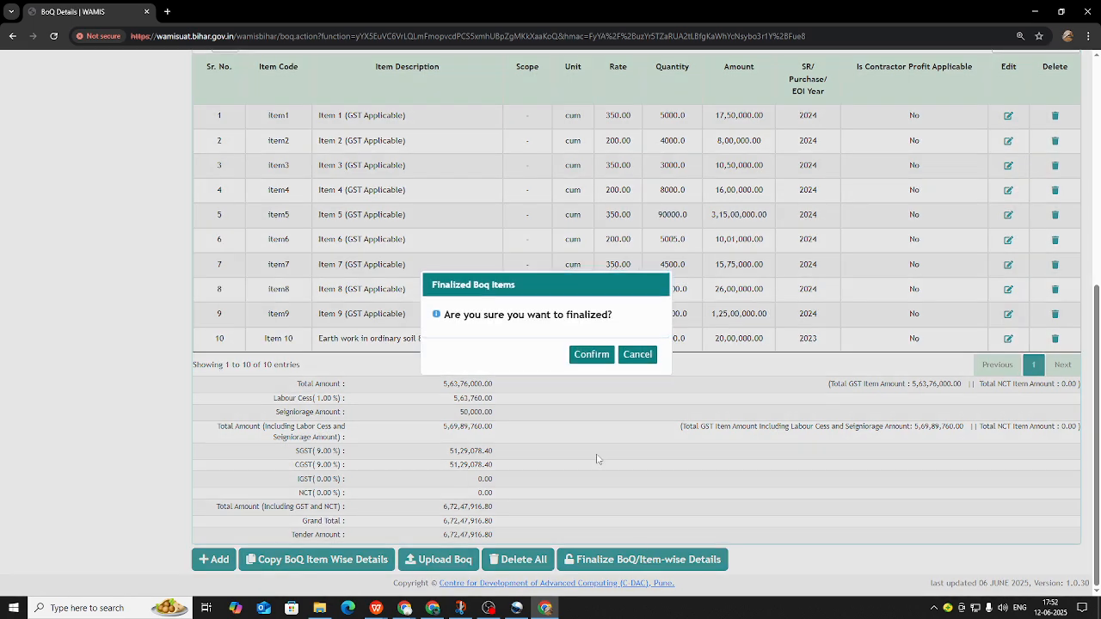
left_click(590, 354)
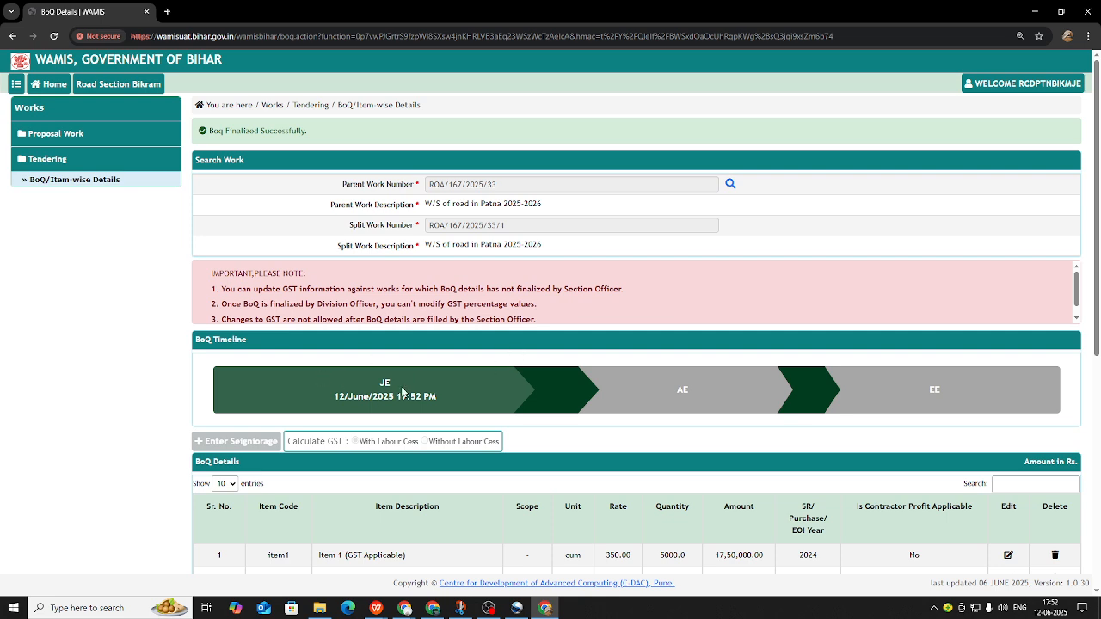
Step: Switch to the AE login's browser window, reload the BoQ/Item-wise Details and check the item code at Sr. No. 10
key("alt+Tab")
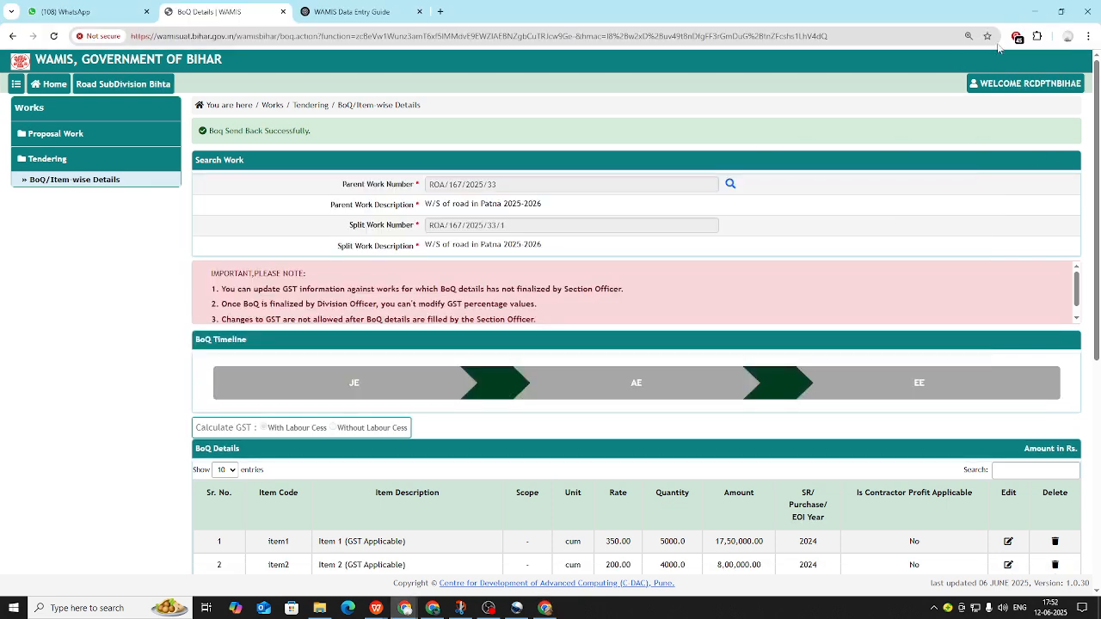
left_click(96, 182)
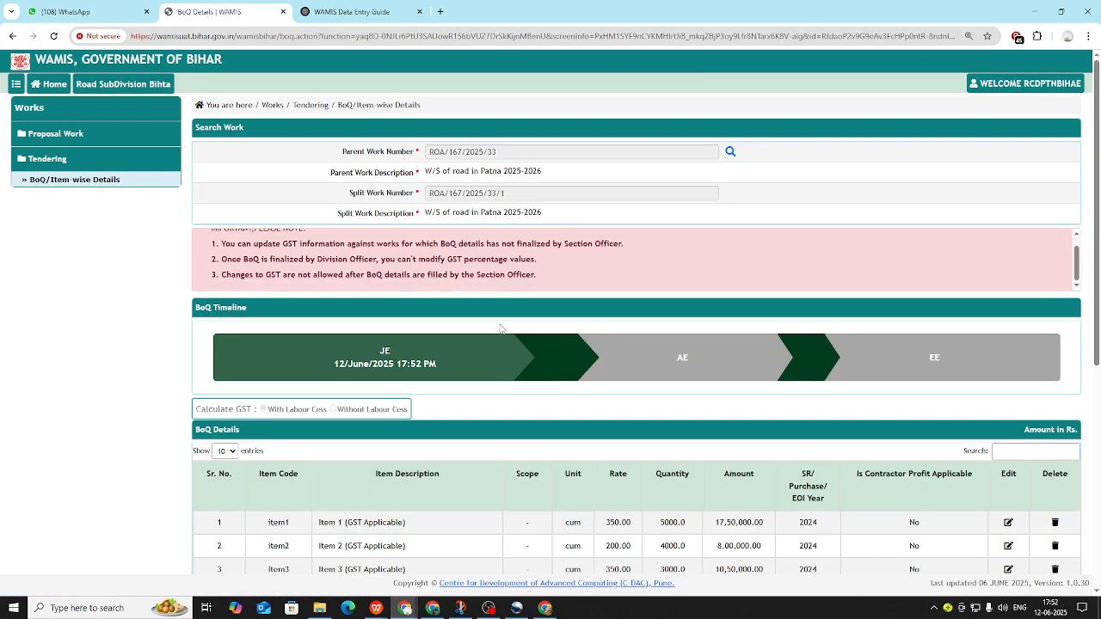
scroll(511, 336, "down", 5)
scroll(602, 258, "up", 2)
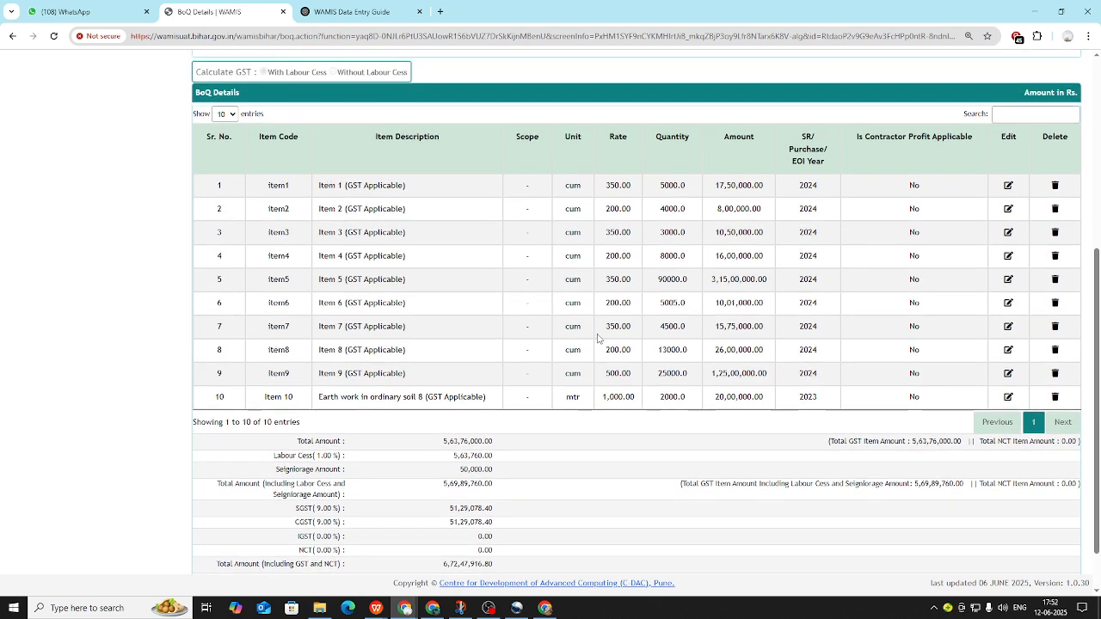
scroll(516, 396, "down", 2)
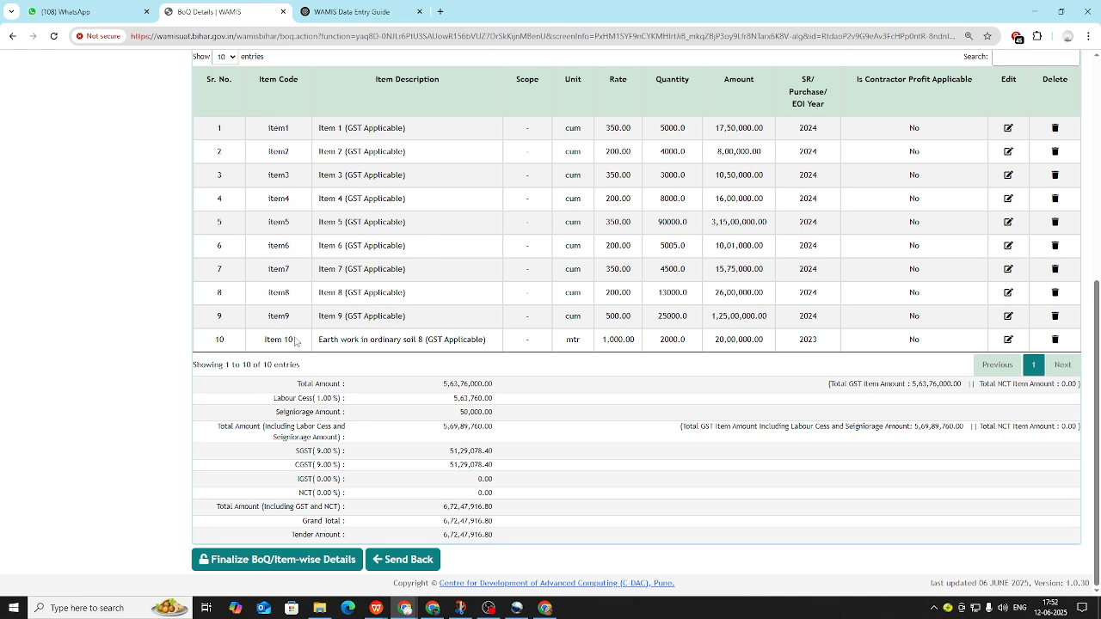
Step: Finalize the BoQ/Item-wise Details from the AE login, confirm and review the page
left_click(283, 561)
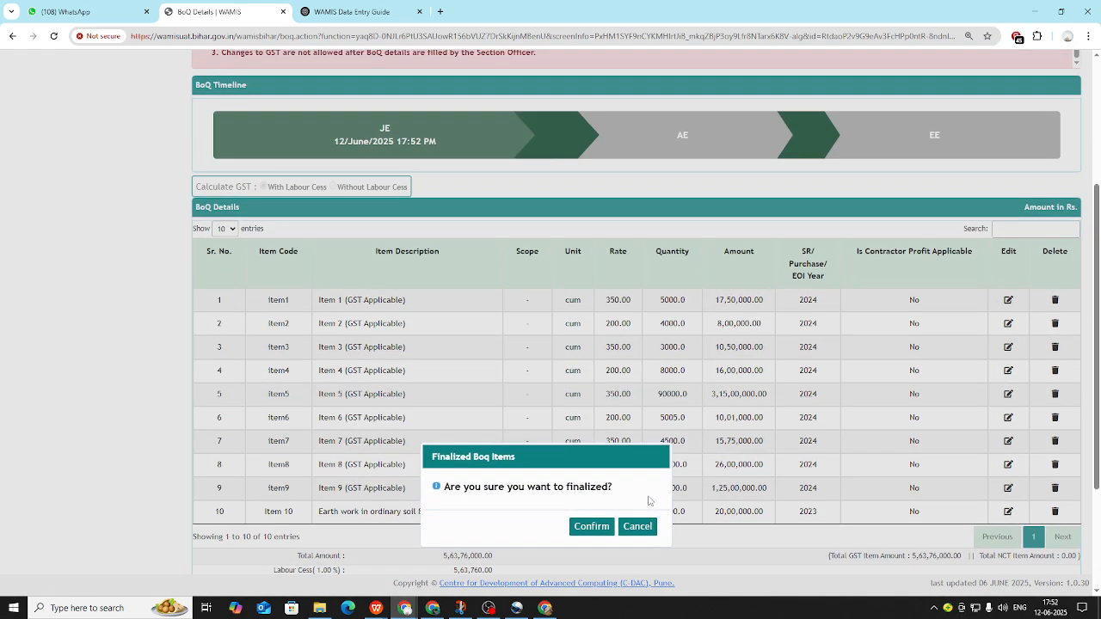
left_click(599, 526)
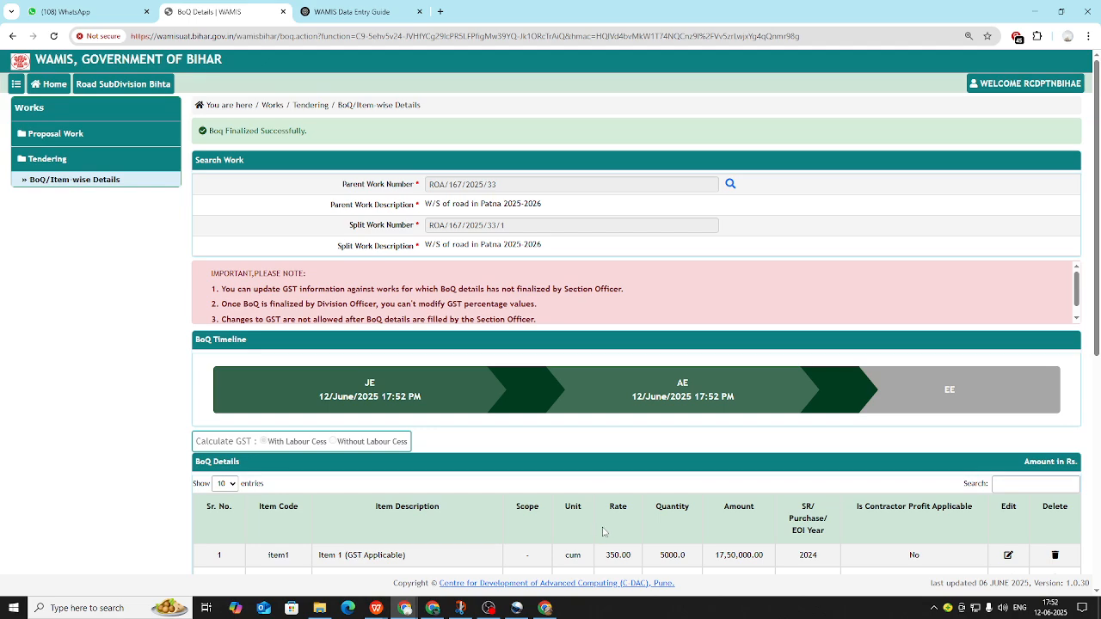
scroll(563, 482, "down", 8)
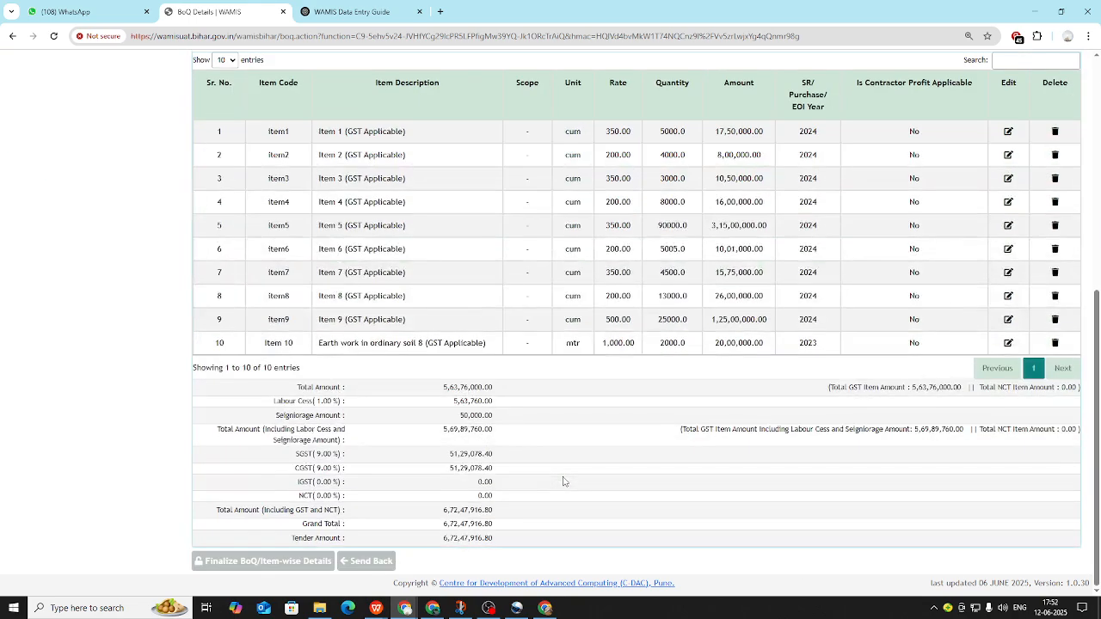
scroll(564, 481, "up", 8)
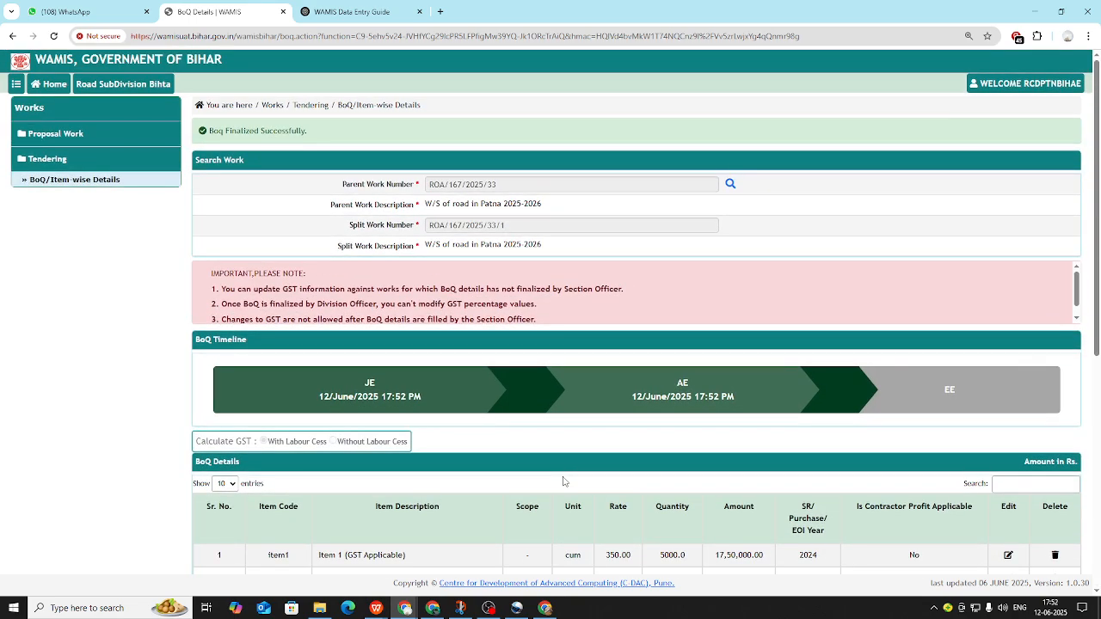
Step: Open a new browser window under the RealData Chrome profile for the EE login
key("alt+Tab")
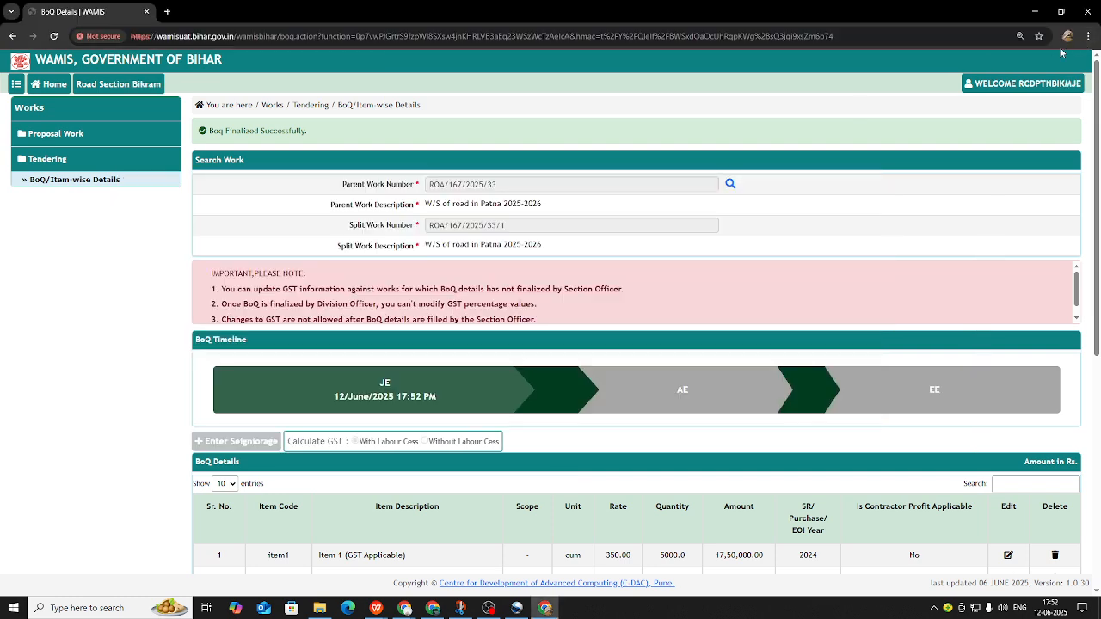
left_click(1067, 36)
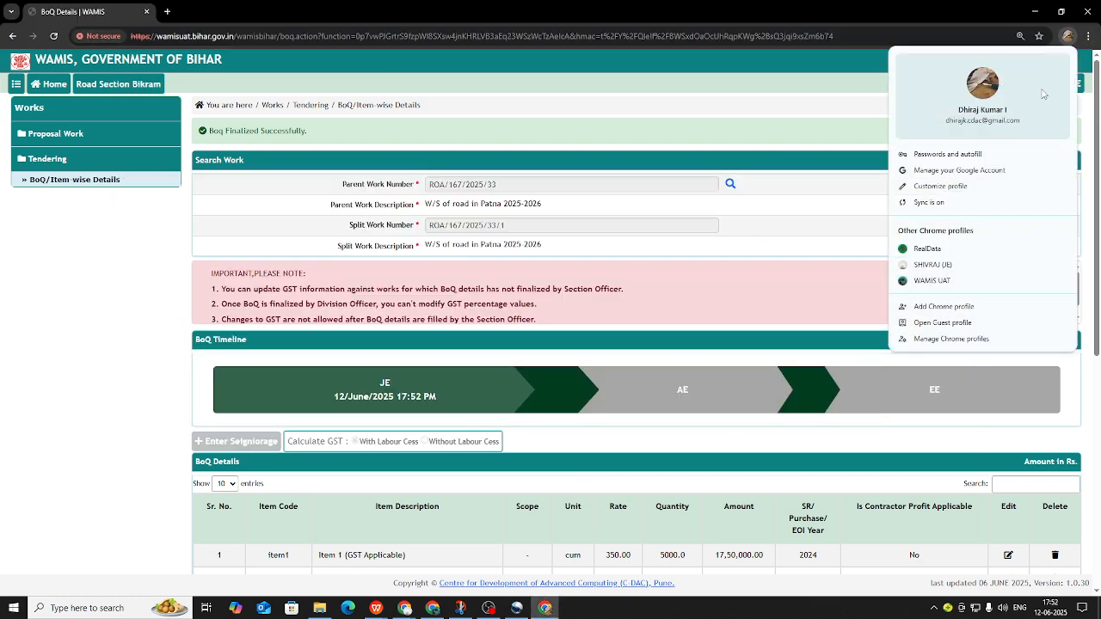
left_click(938, 272)
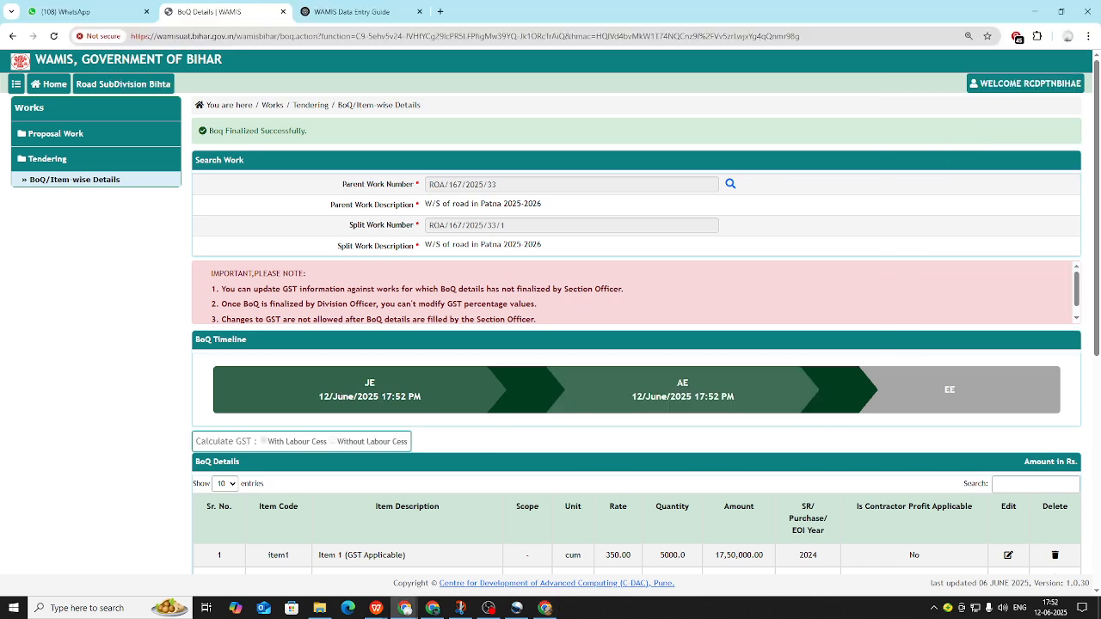
left_click(1067, 36)
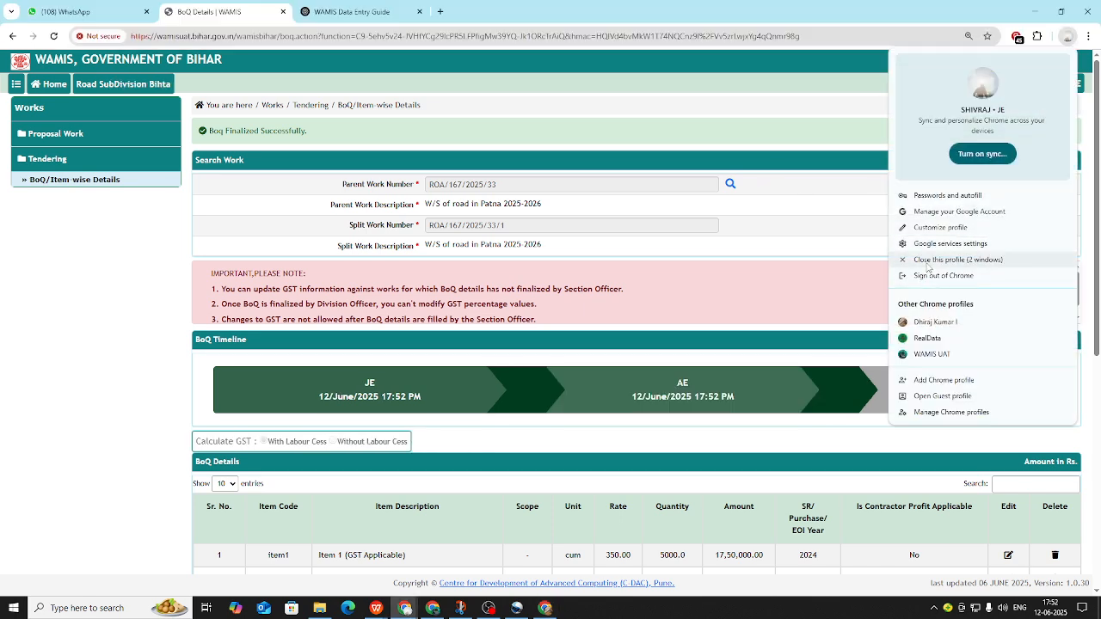
left_click(928, 338)
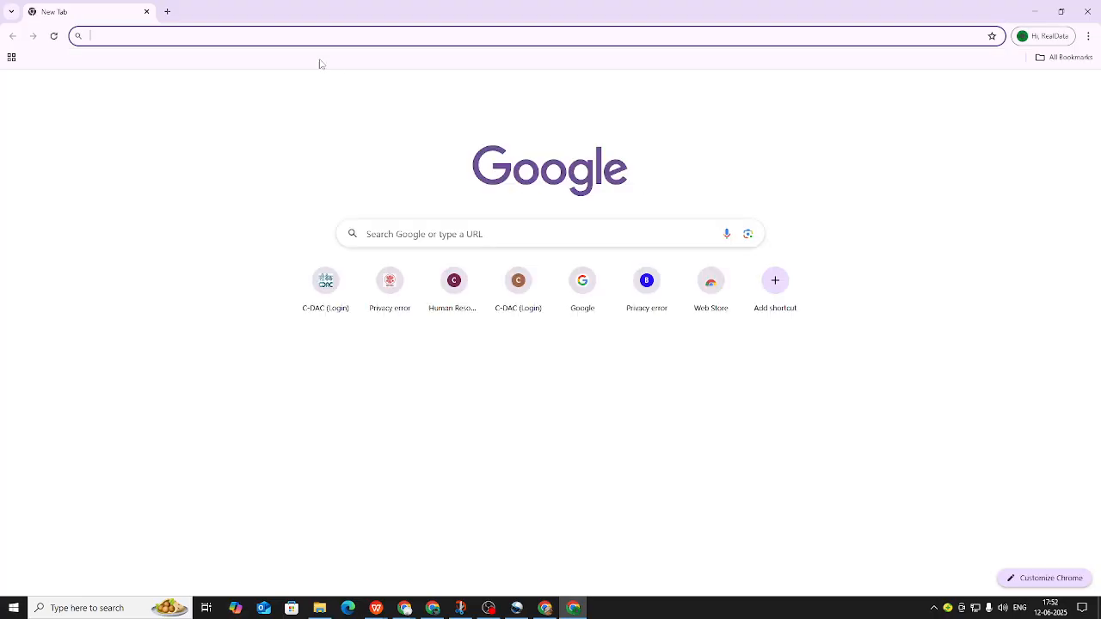
Step: Load the WAMIS UAT site past the privacy warning, return to its login page and open the Official Log-In form
type("webmail.cdac.in")
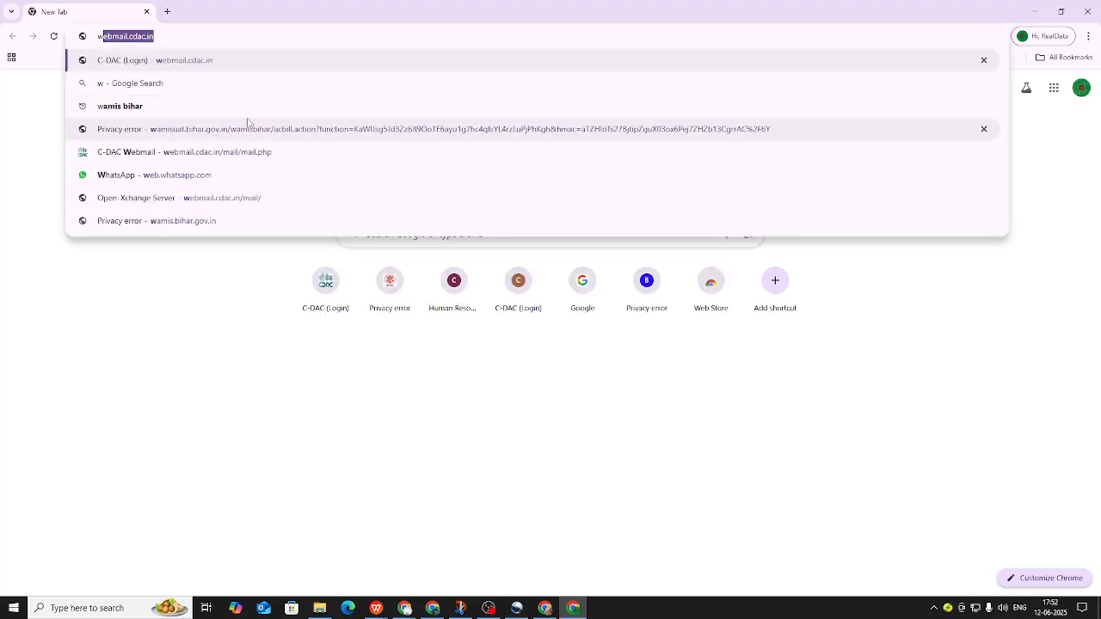
left_click(247, 128)
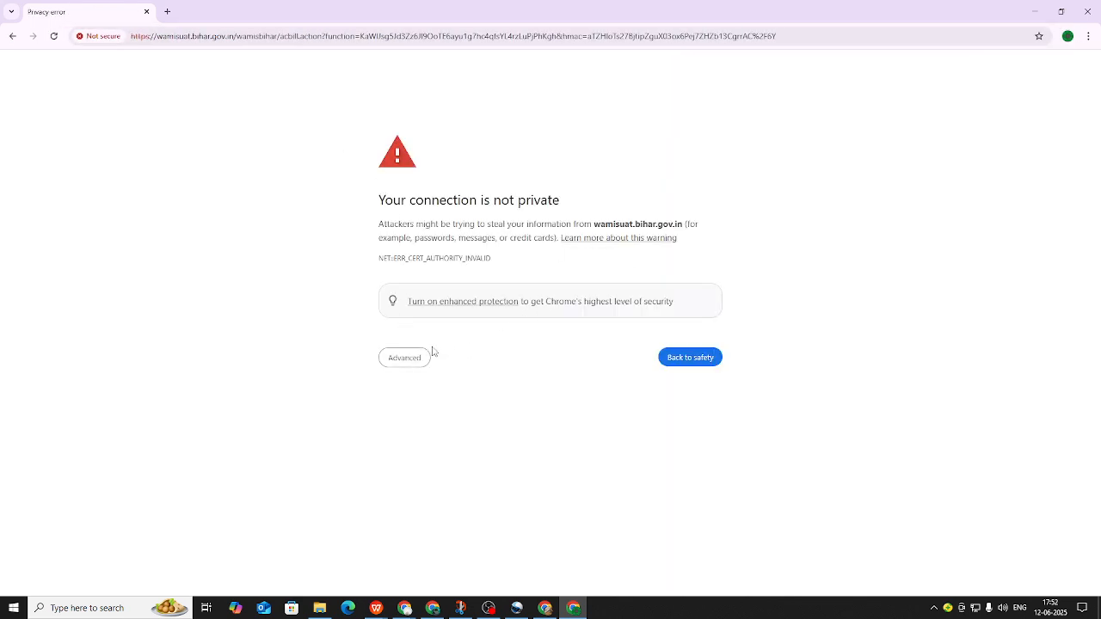
left_click(396, 365)
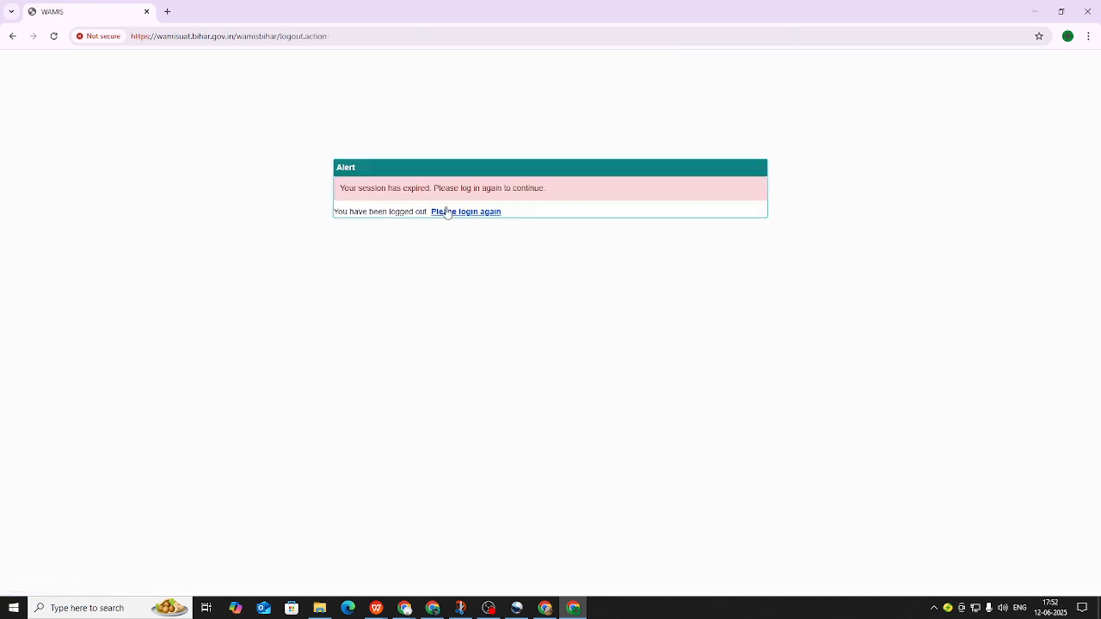
left_click(475, 212)
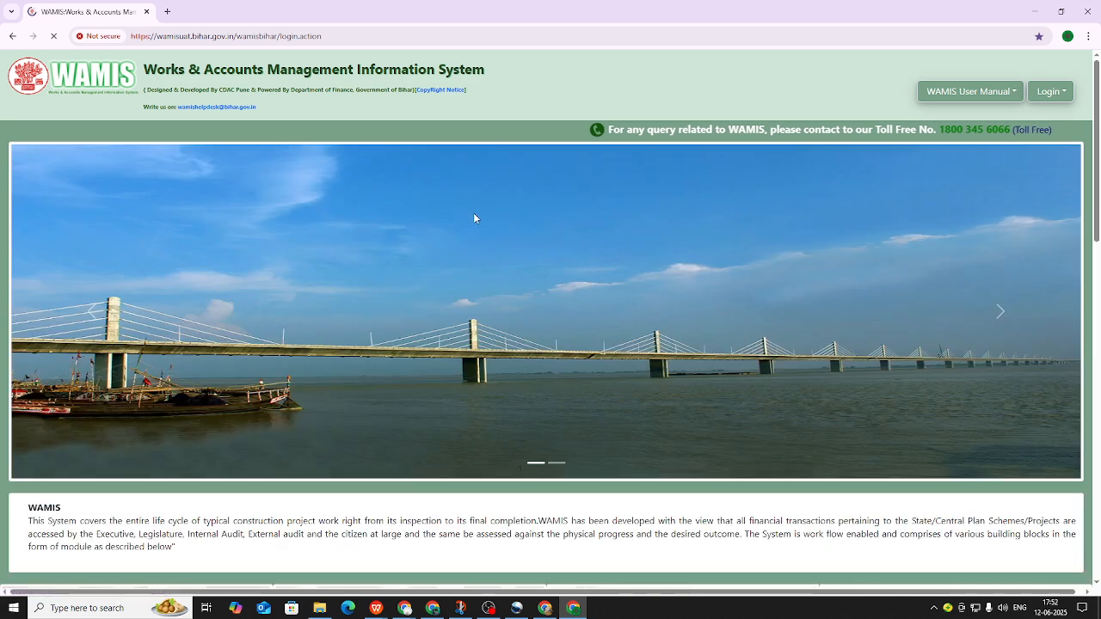
left_click(1062, 102)
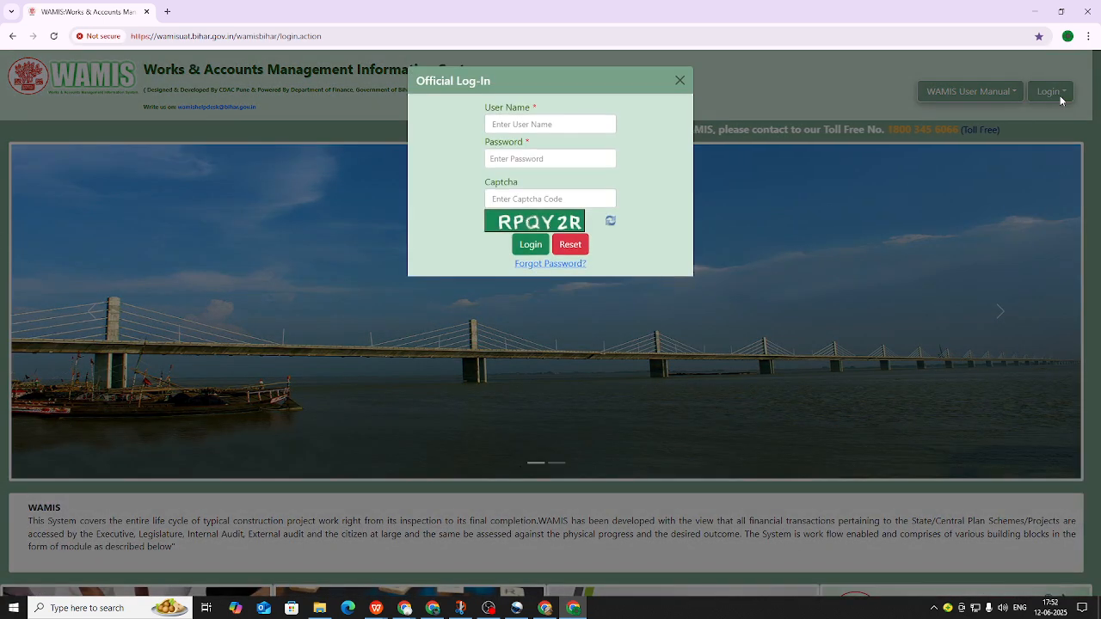
Step: Fill in the EE's user name from the saved logins in the Official Log-In form
left_click(564, 126)
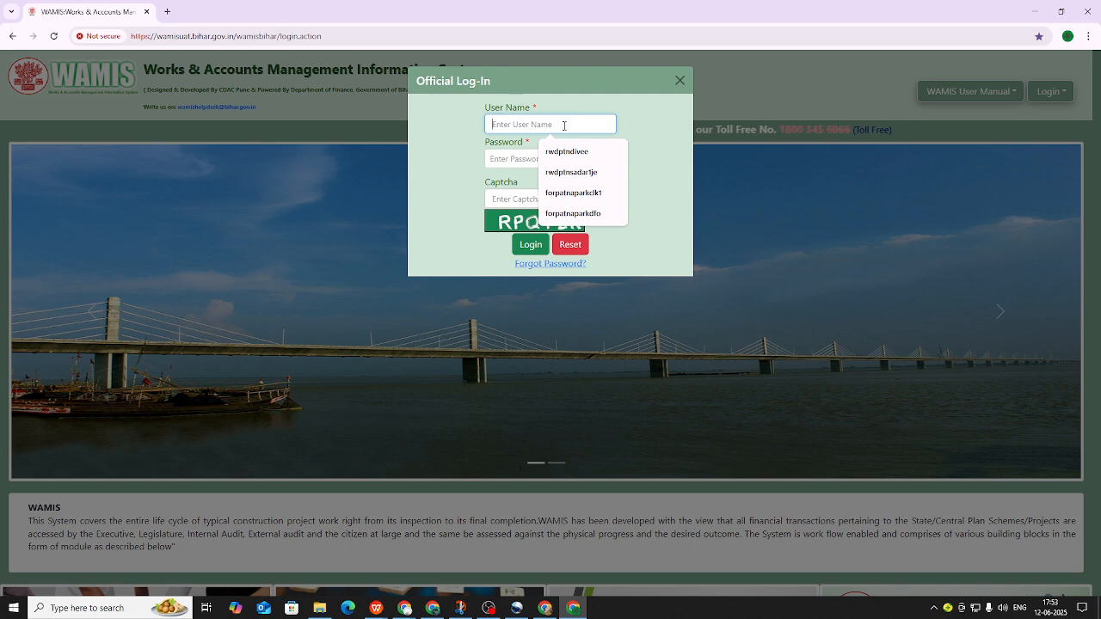
type("rc")
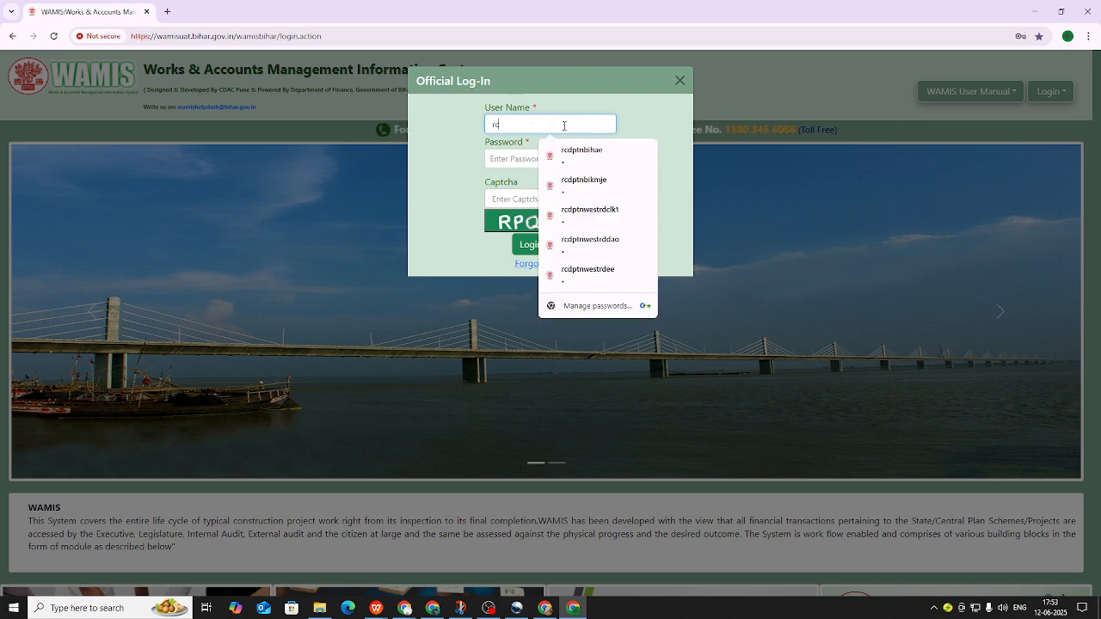
type("dptnwestrdee")
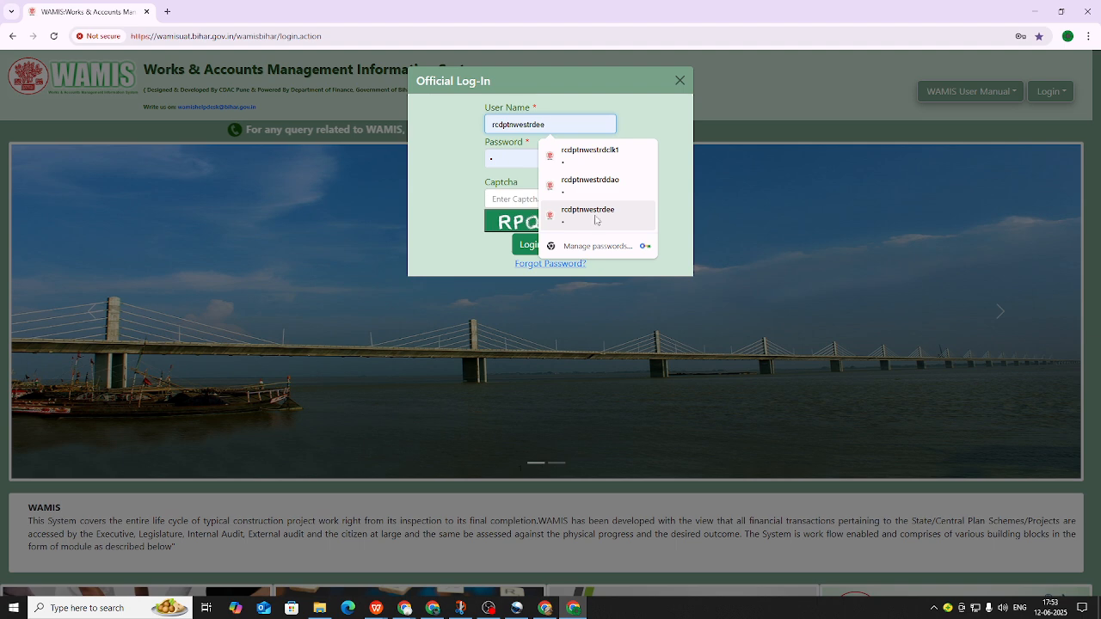
left_click(593, 216)
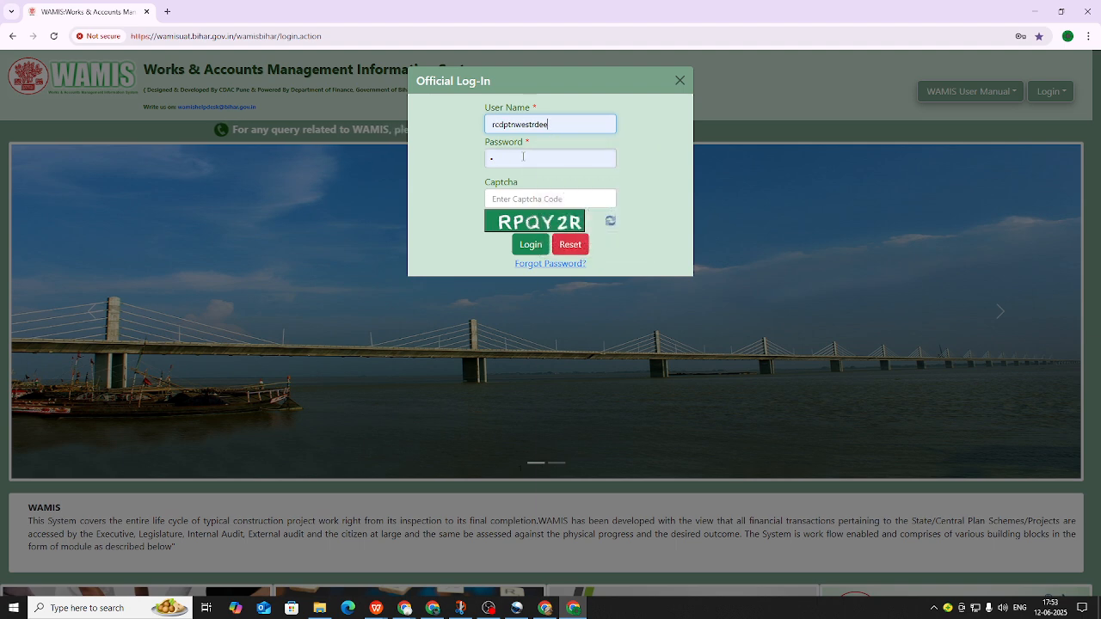
Step: Replace the autofilled password with the EE account password
left_click(523, 158)
key("BackSpace")
type("•••••")
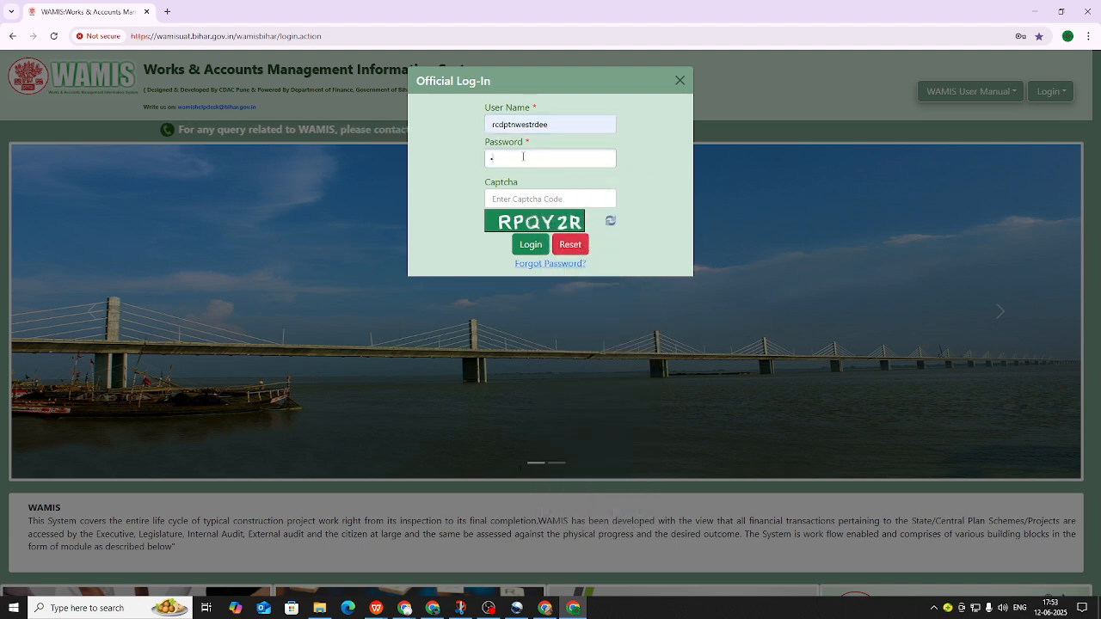
type("•••")
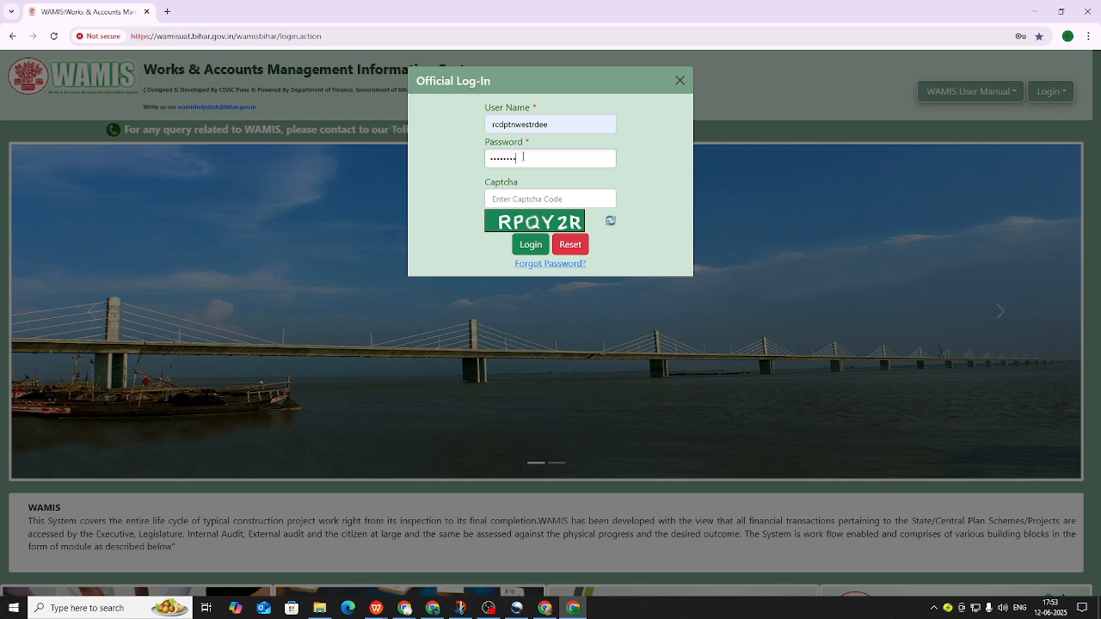
key("BackSpace")
key("BackSpace")
key("BackSpace")
key("BackSpace")
key("BackSpace")
key("BackSpace")
key("BackSpace")
key("BackSpace")
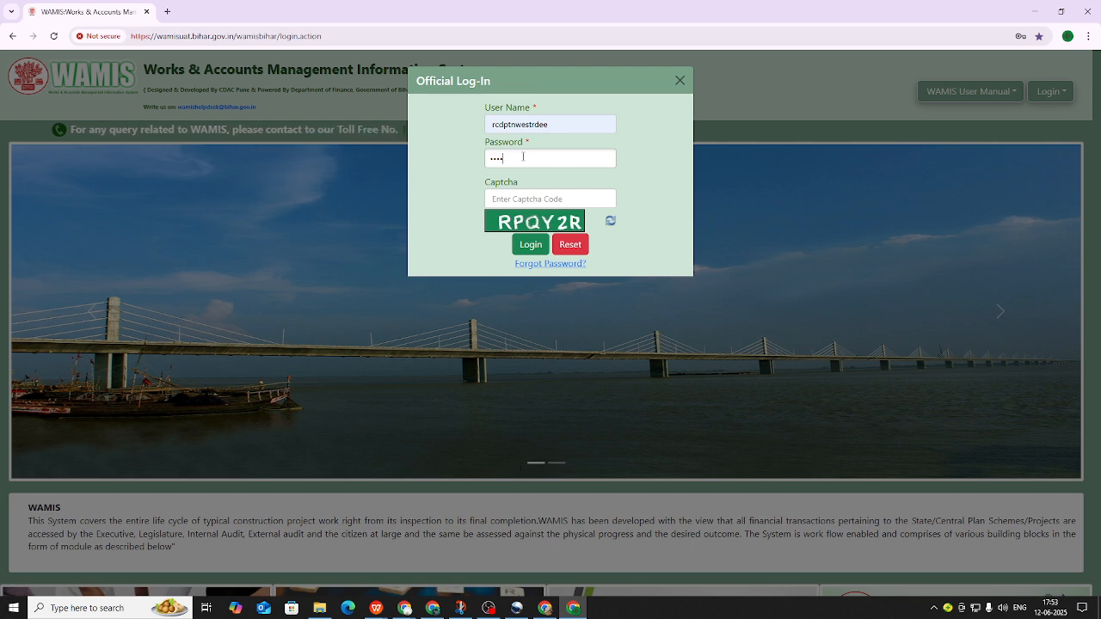
type("•••••")
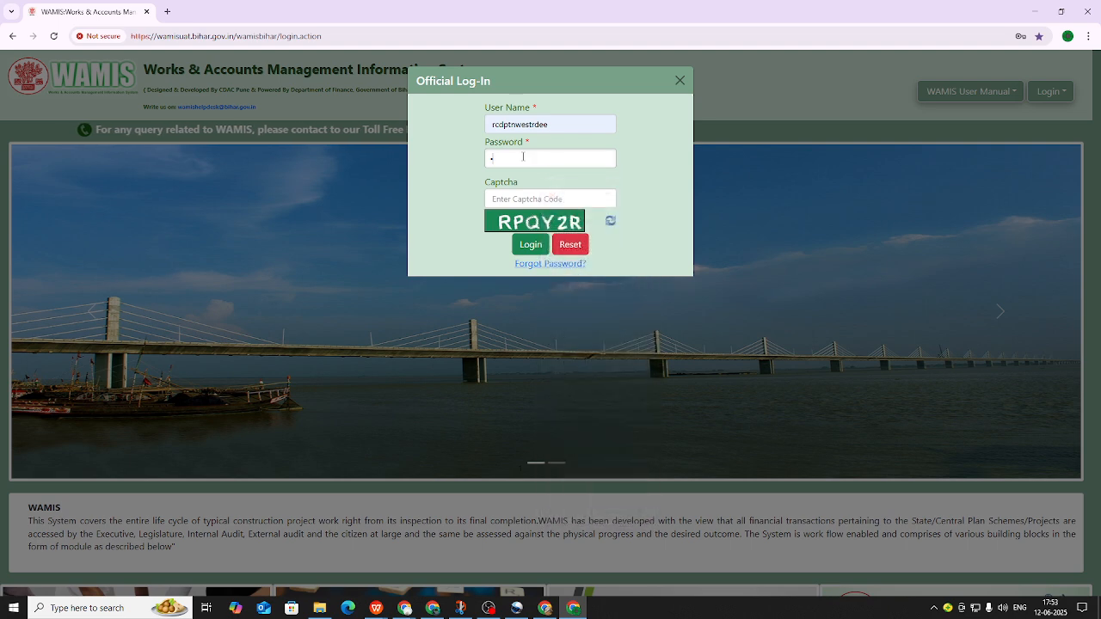
type("••••••")
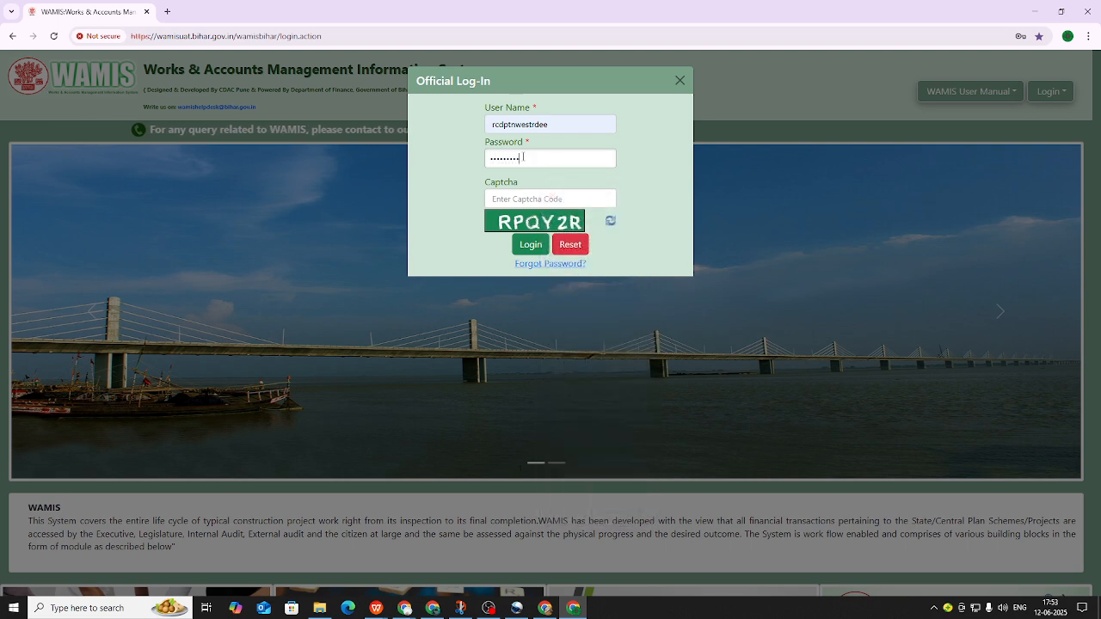
Step: Enter the displayed captcha code and log in to the EE account
left_click(528, 195)
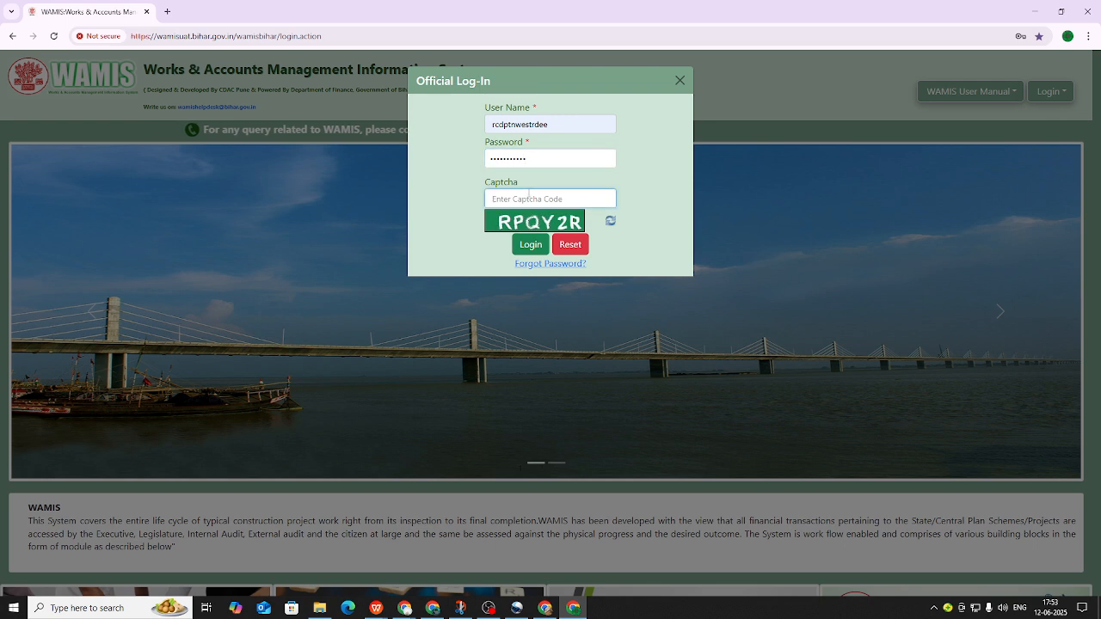
type("RPQ")
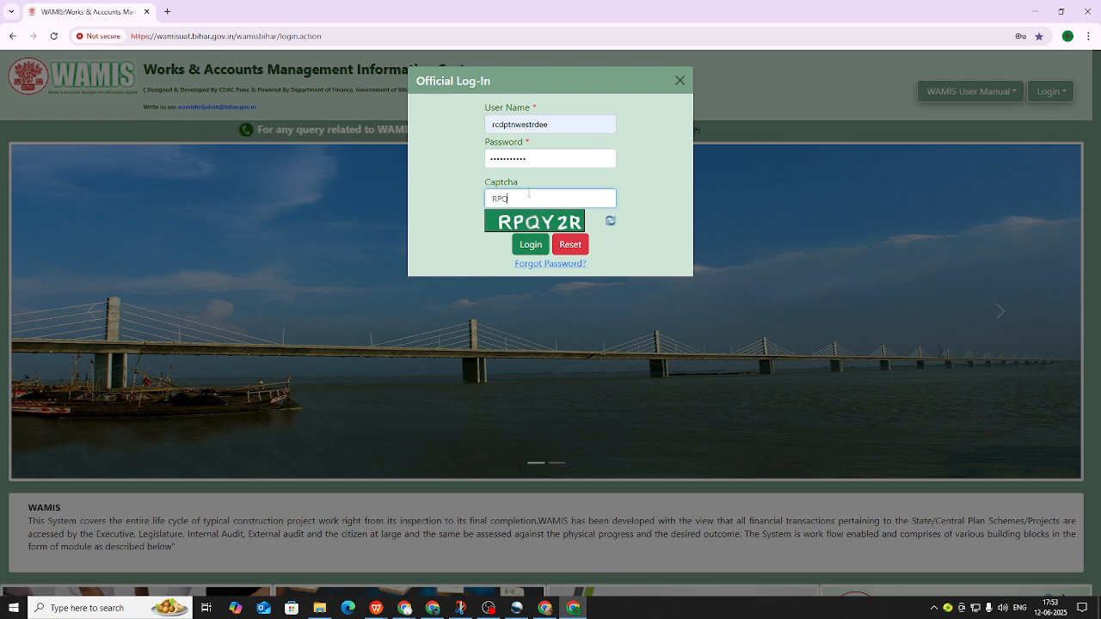
type("Y2R")
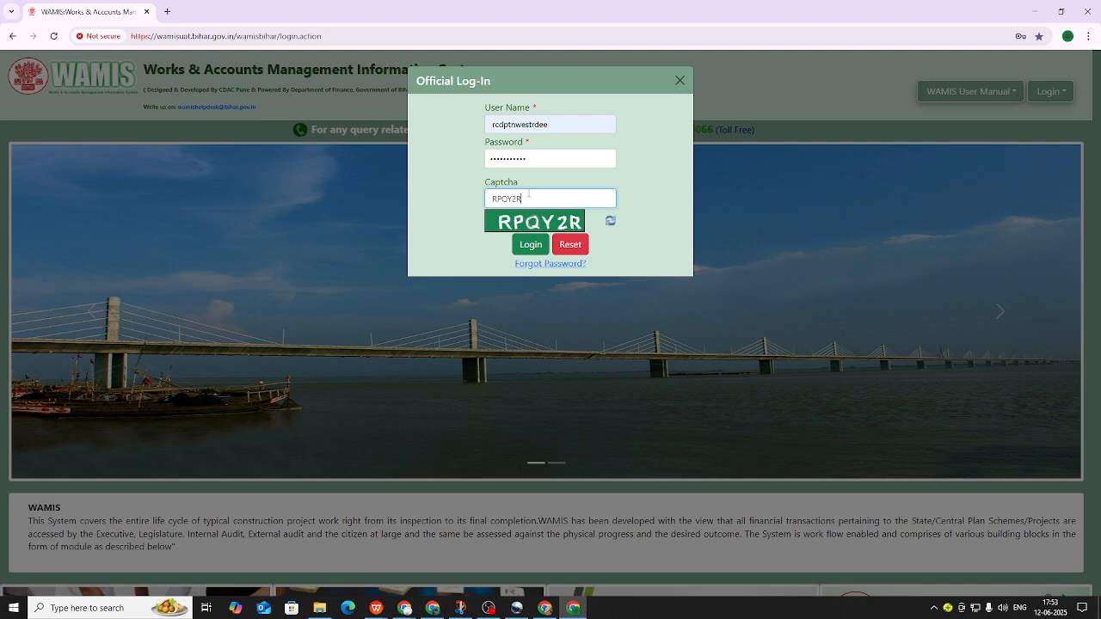
left_click(530, 244)
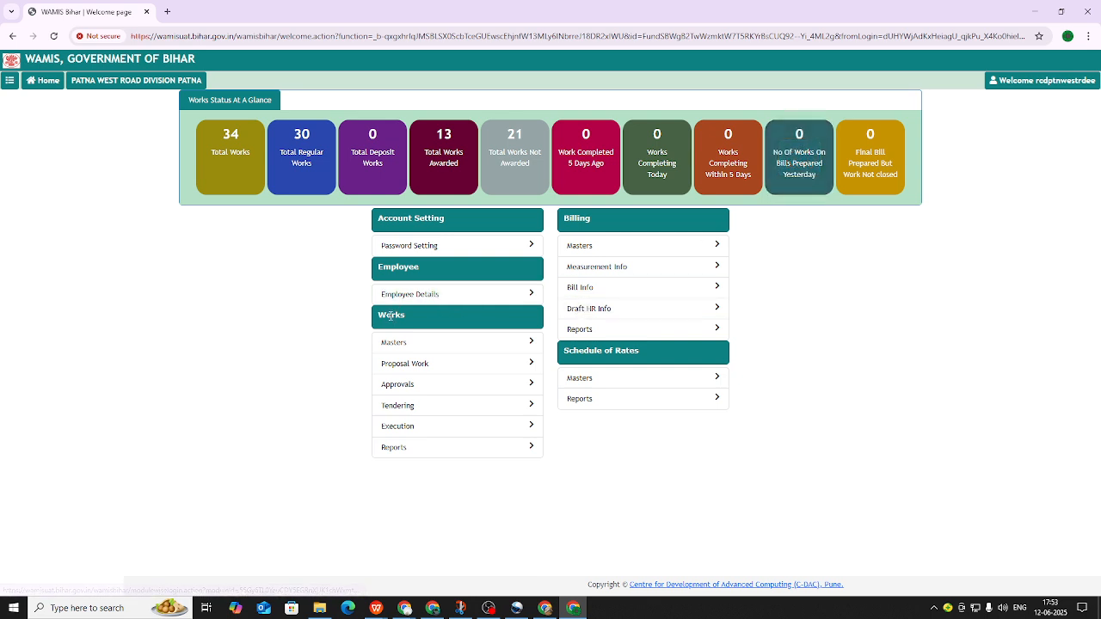
Step: Open BoQ/Item-wise Details under Tendering, select split work ROA/167/2025/33/1 and review its BoQ timeline, items and totals
left_click(400, 406)
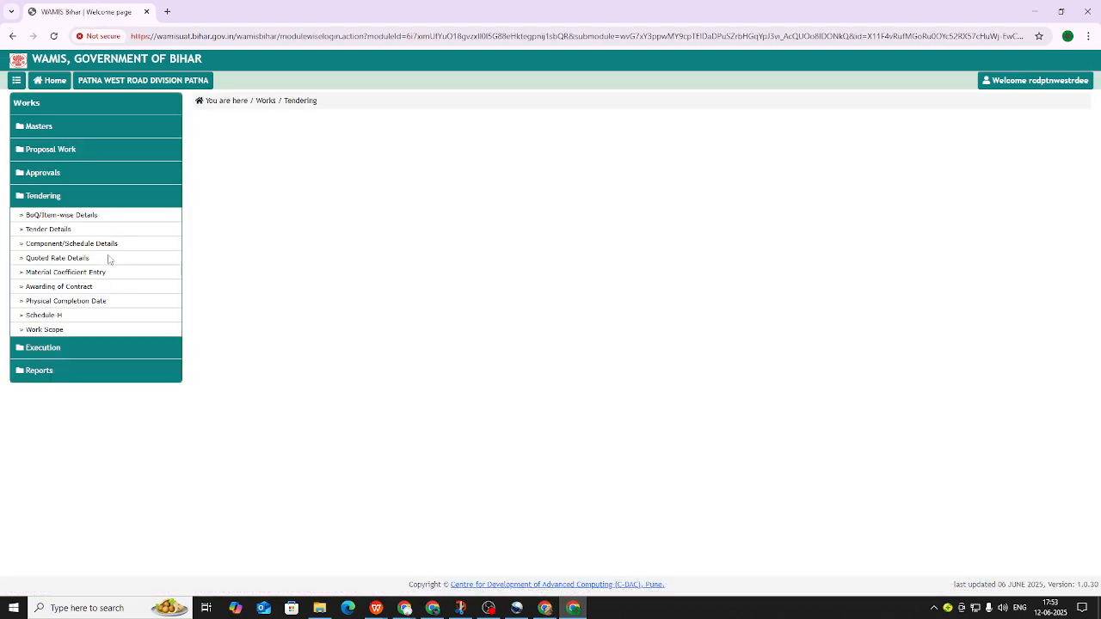
left_click(49, 216)
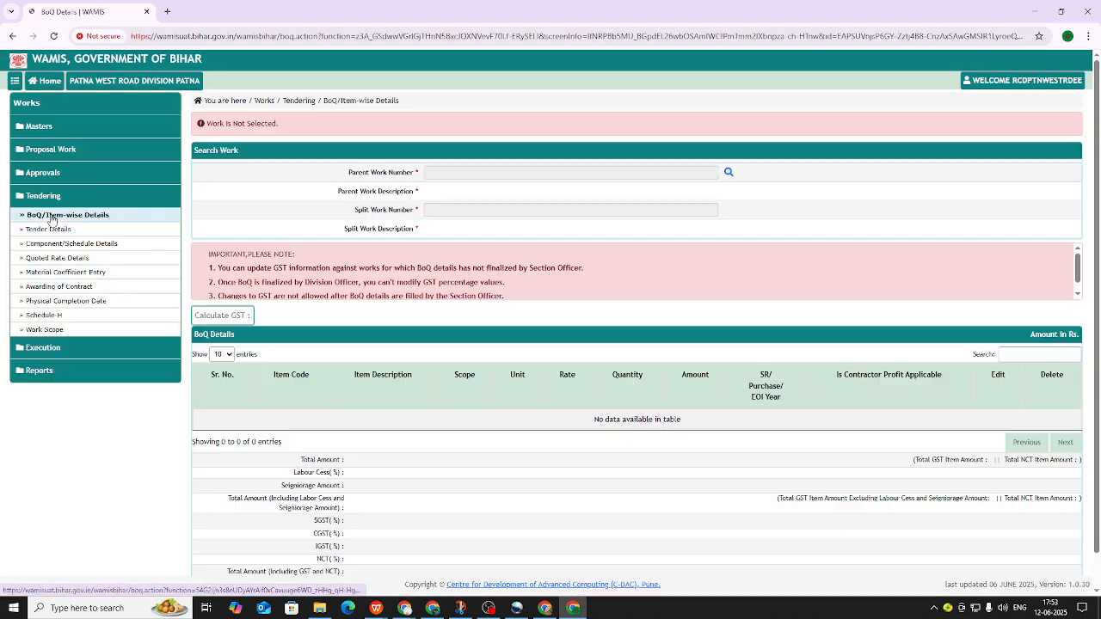
left_click(729, 173)
left_click(699, 214)
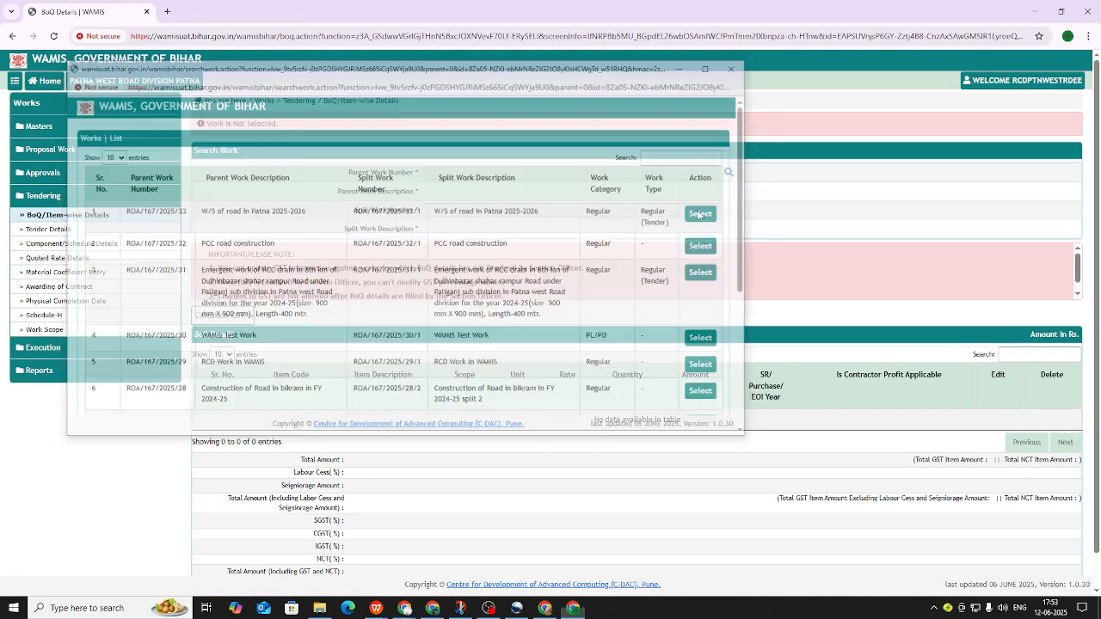
scroll(444, 339, "down", 1)
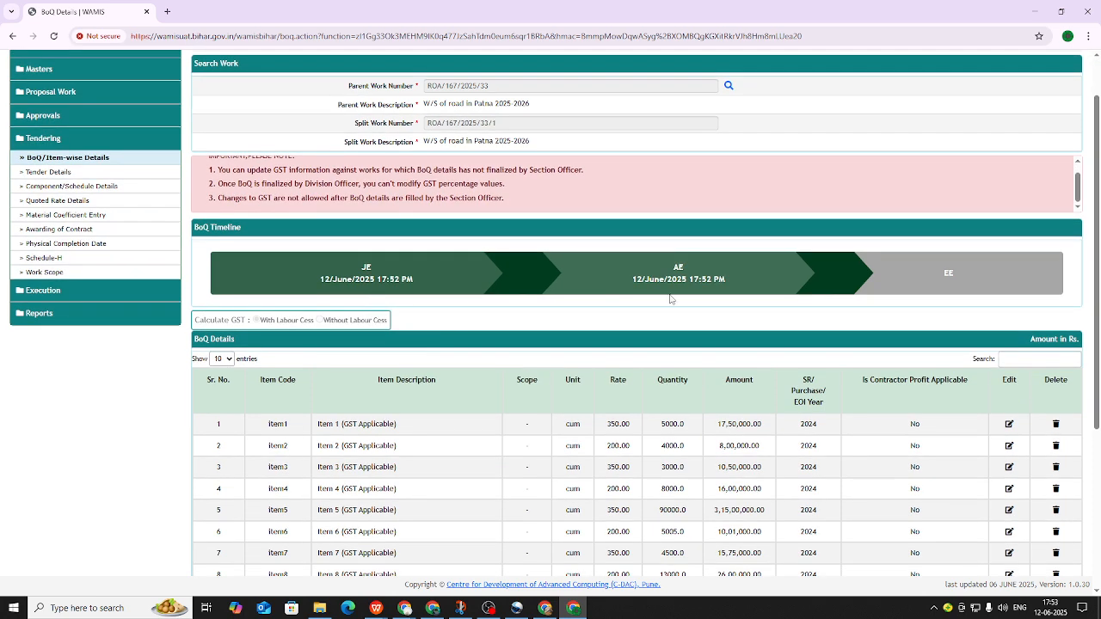
scroll(934, 260, "down", 2)
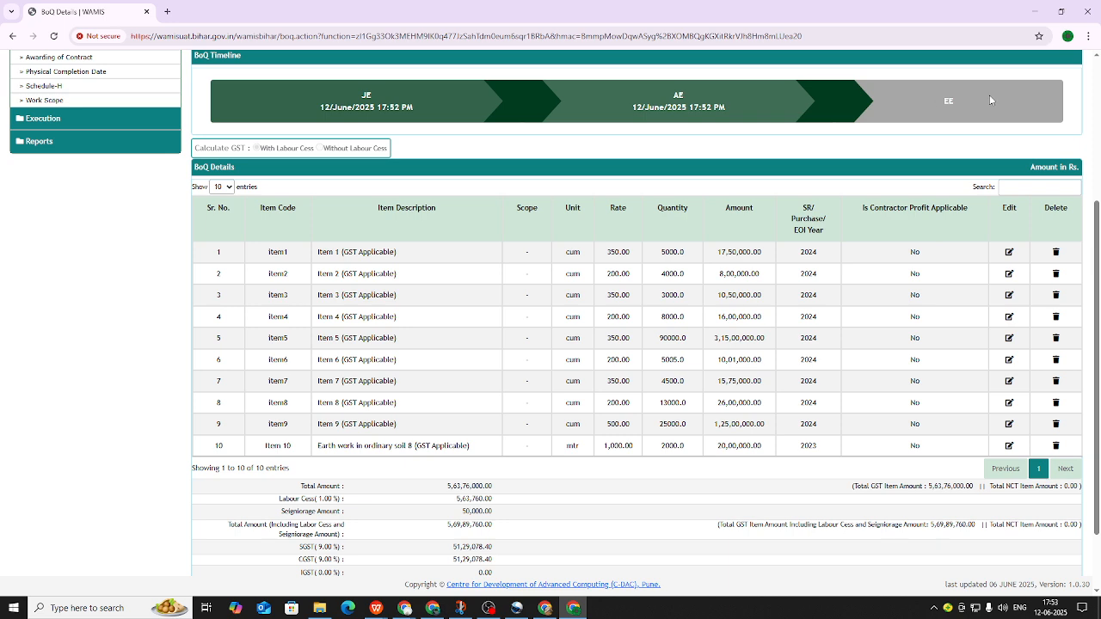
scroll(619, 318, "down", 1)
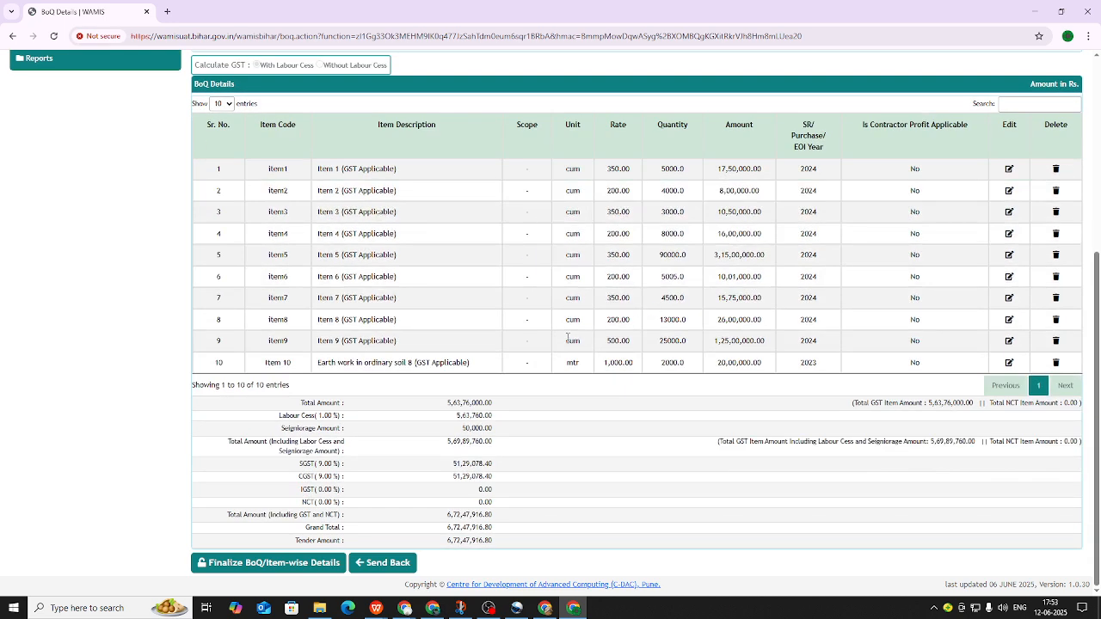